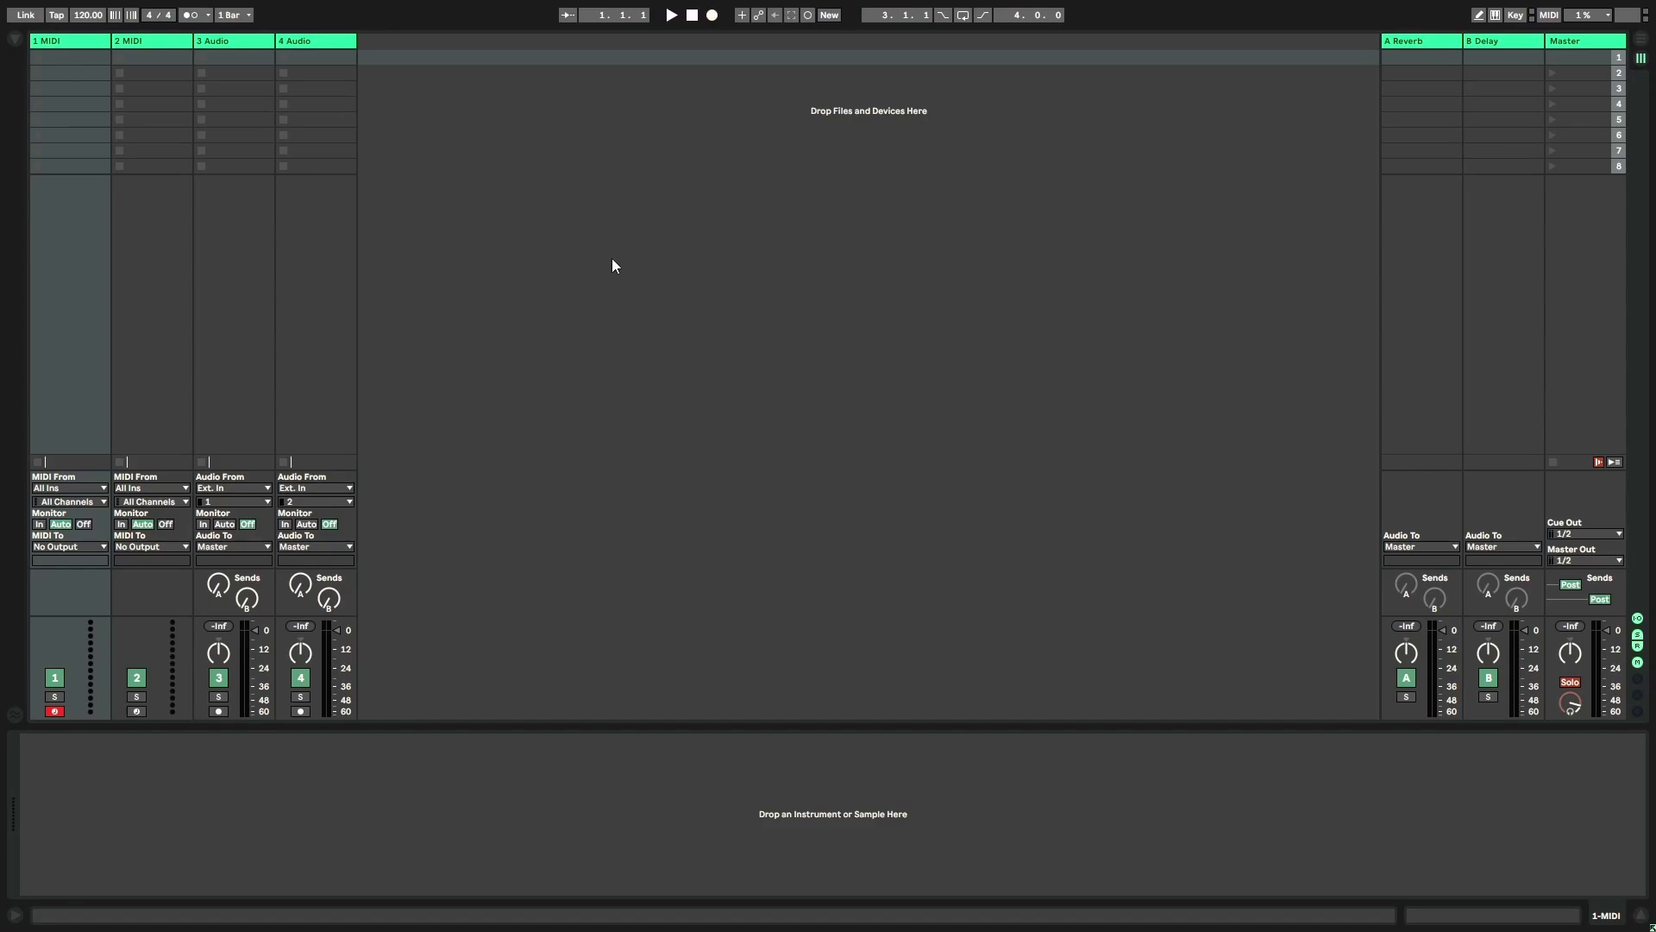
Step: Add EQ Eight, Saturator, Compressor and Utility from Audio Effects to the 1 MIDI track
{"action": "left_click", "coordinate": [14, 41]}
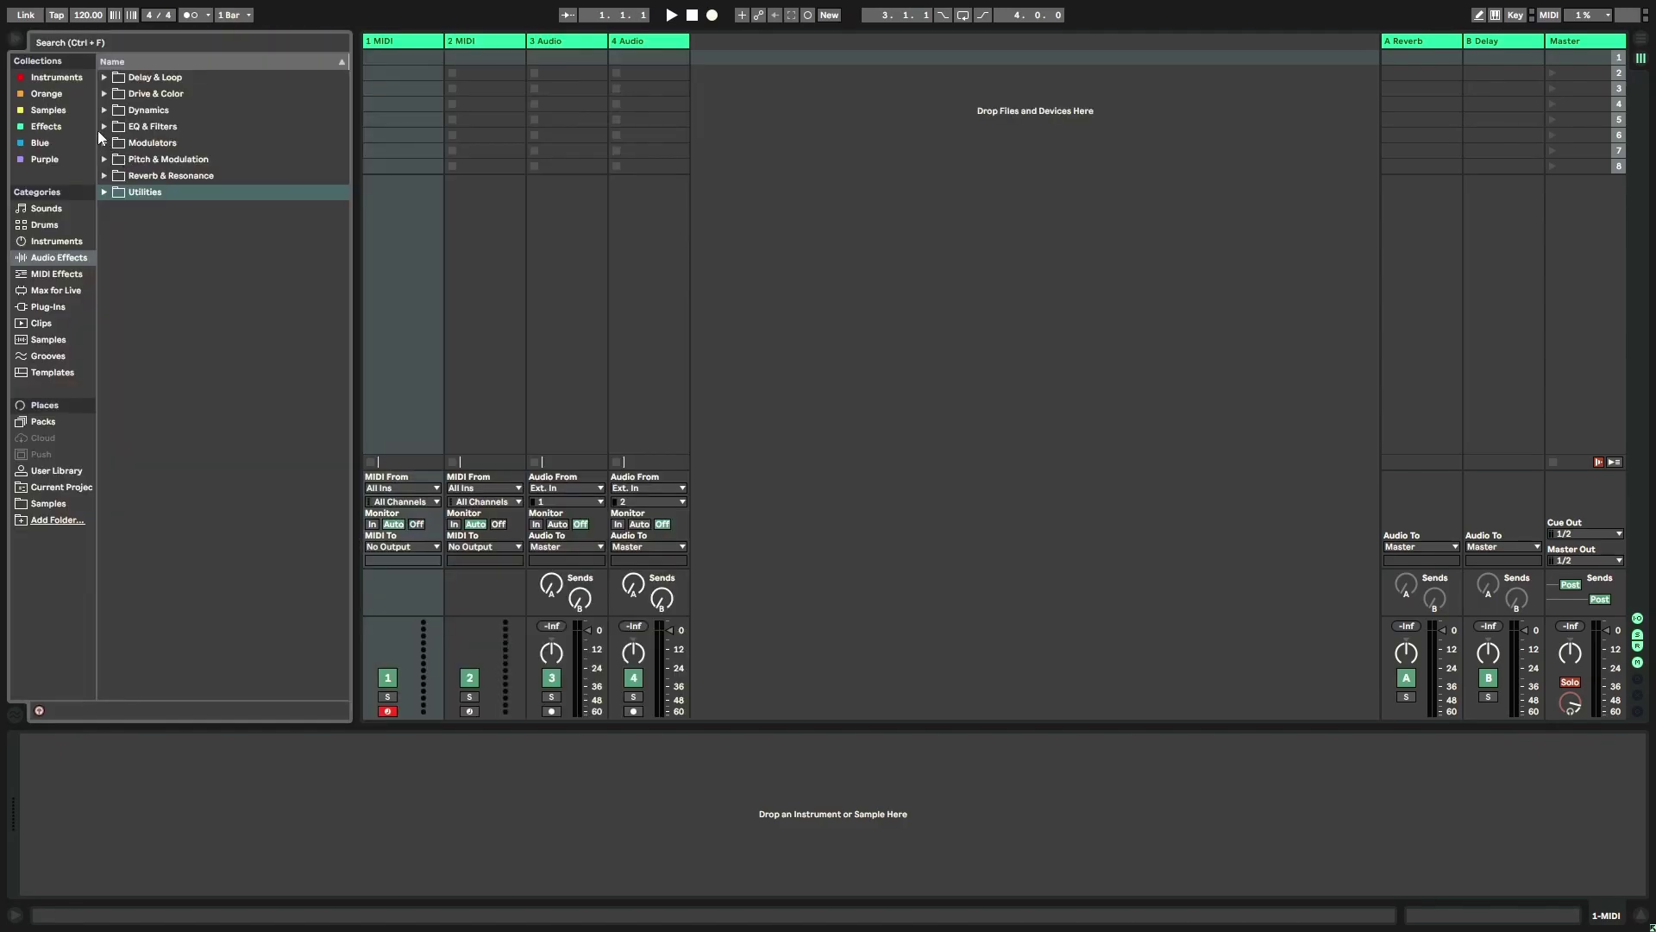
{"action": "left_click", "coordinate": [104, 127]}
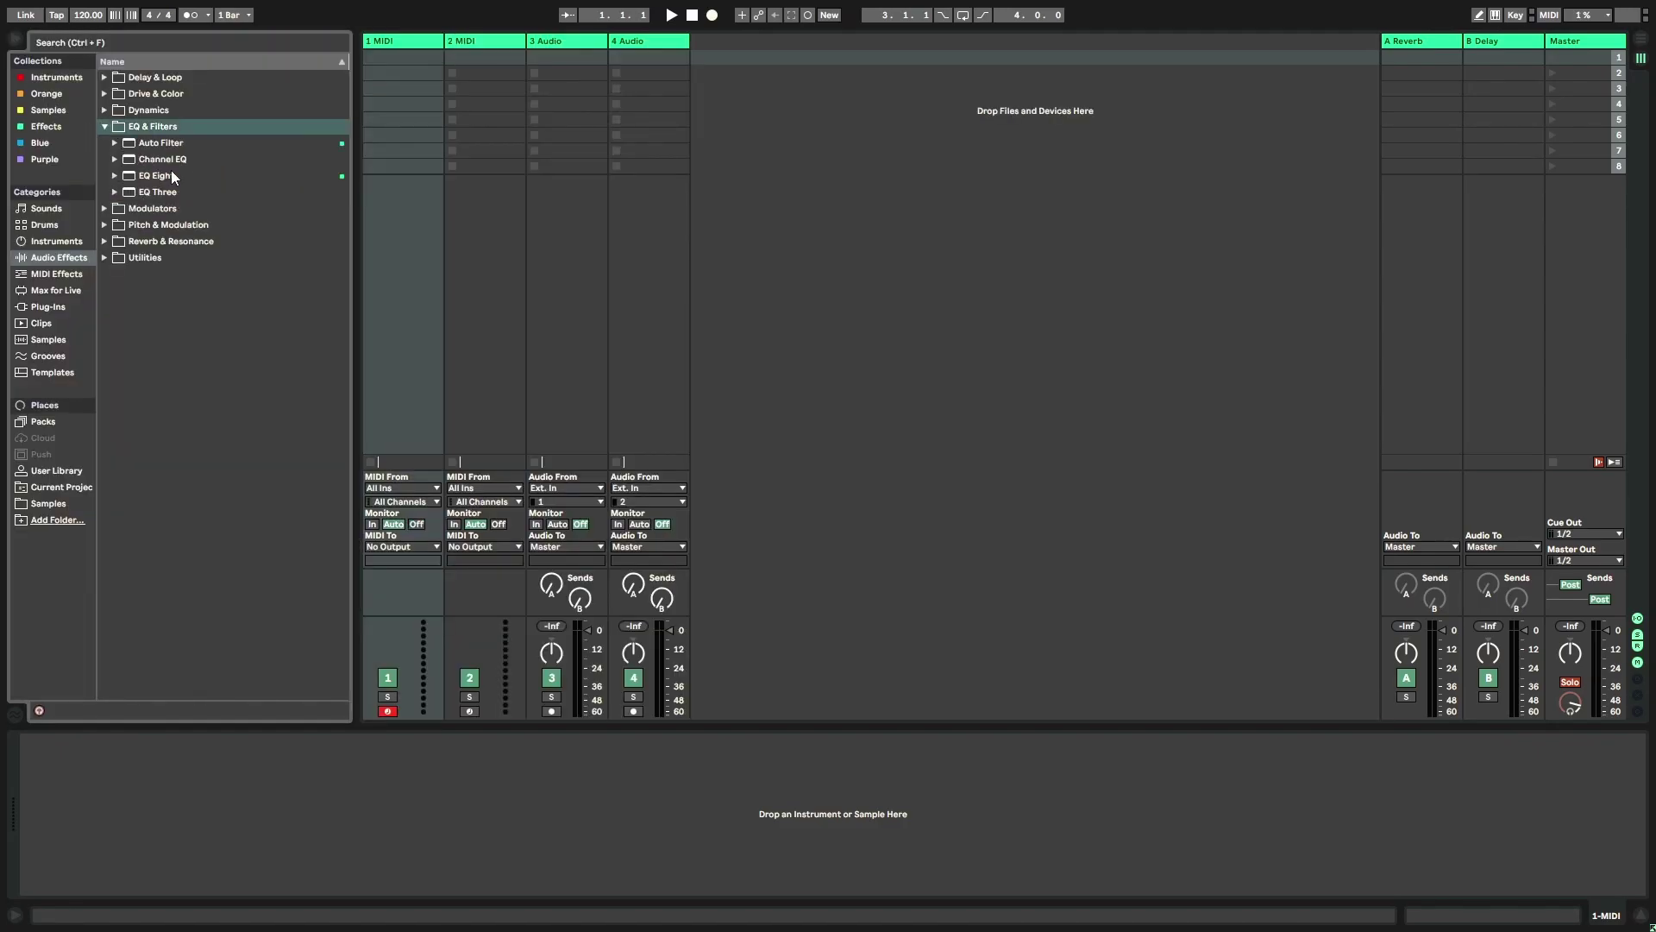
{"action": "left_click_drag", "start_coordinate": [164, 181], "coordinate": [389, 832]}
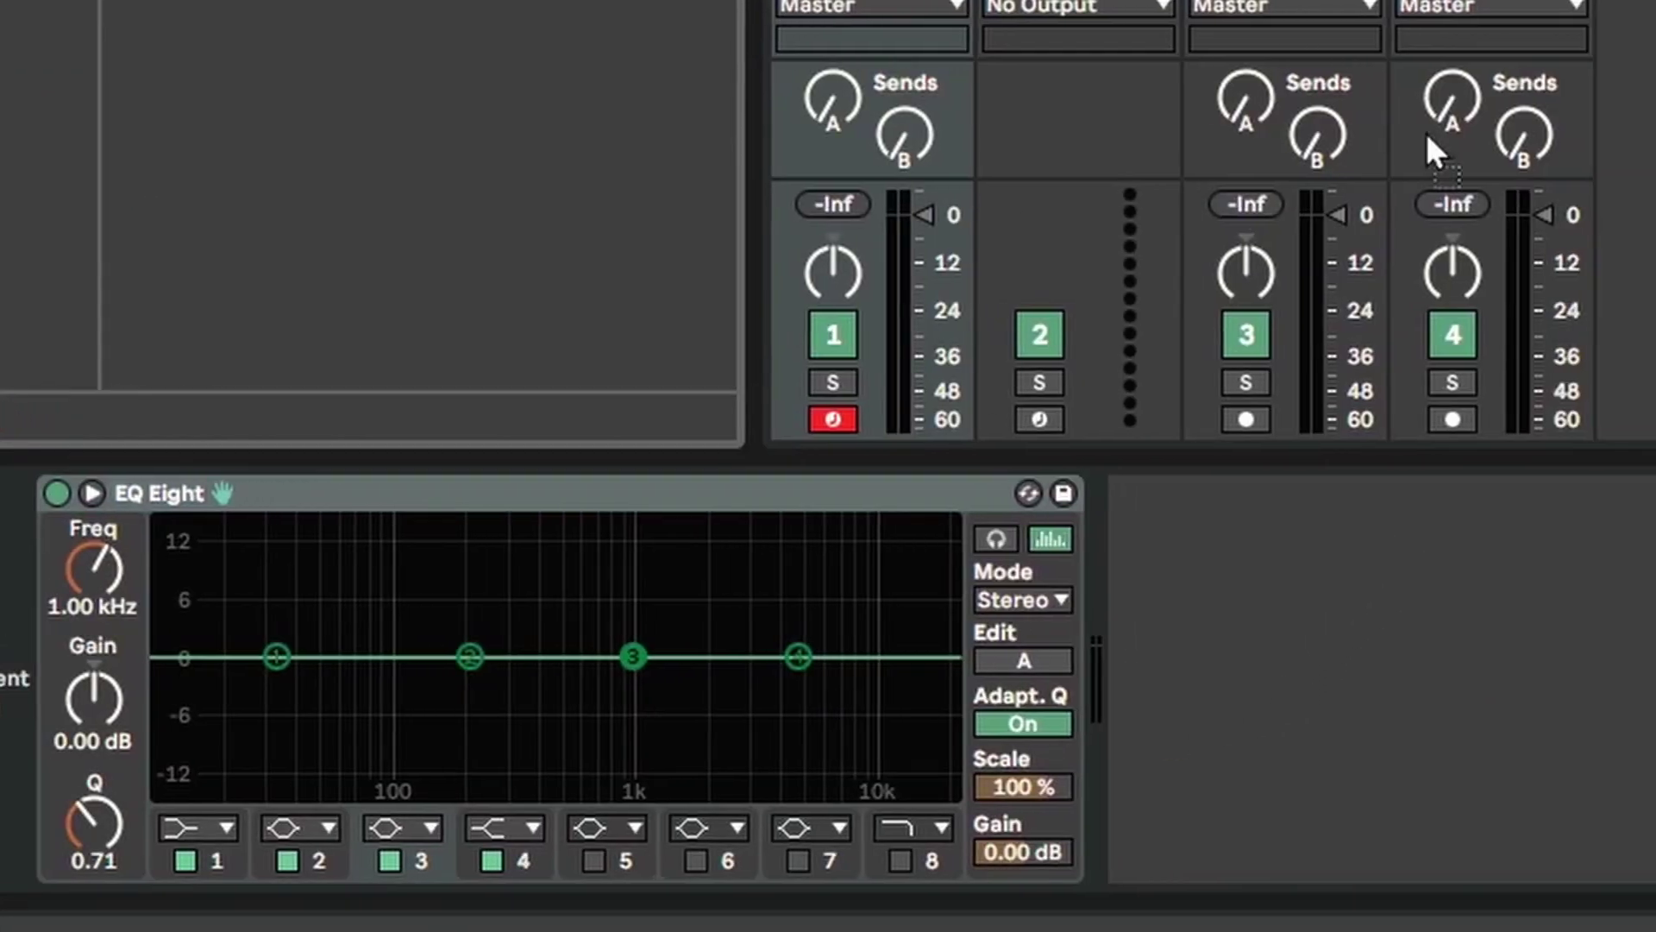
{"action": "left_click_drag", "start_coordinate": [1533, 155], "coordinate": [1344, 593]}
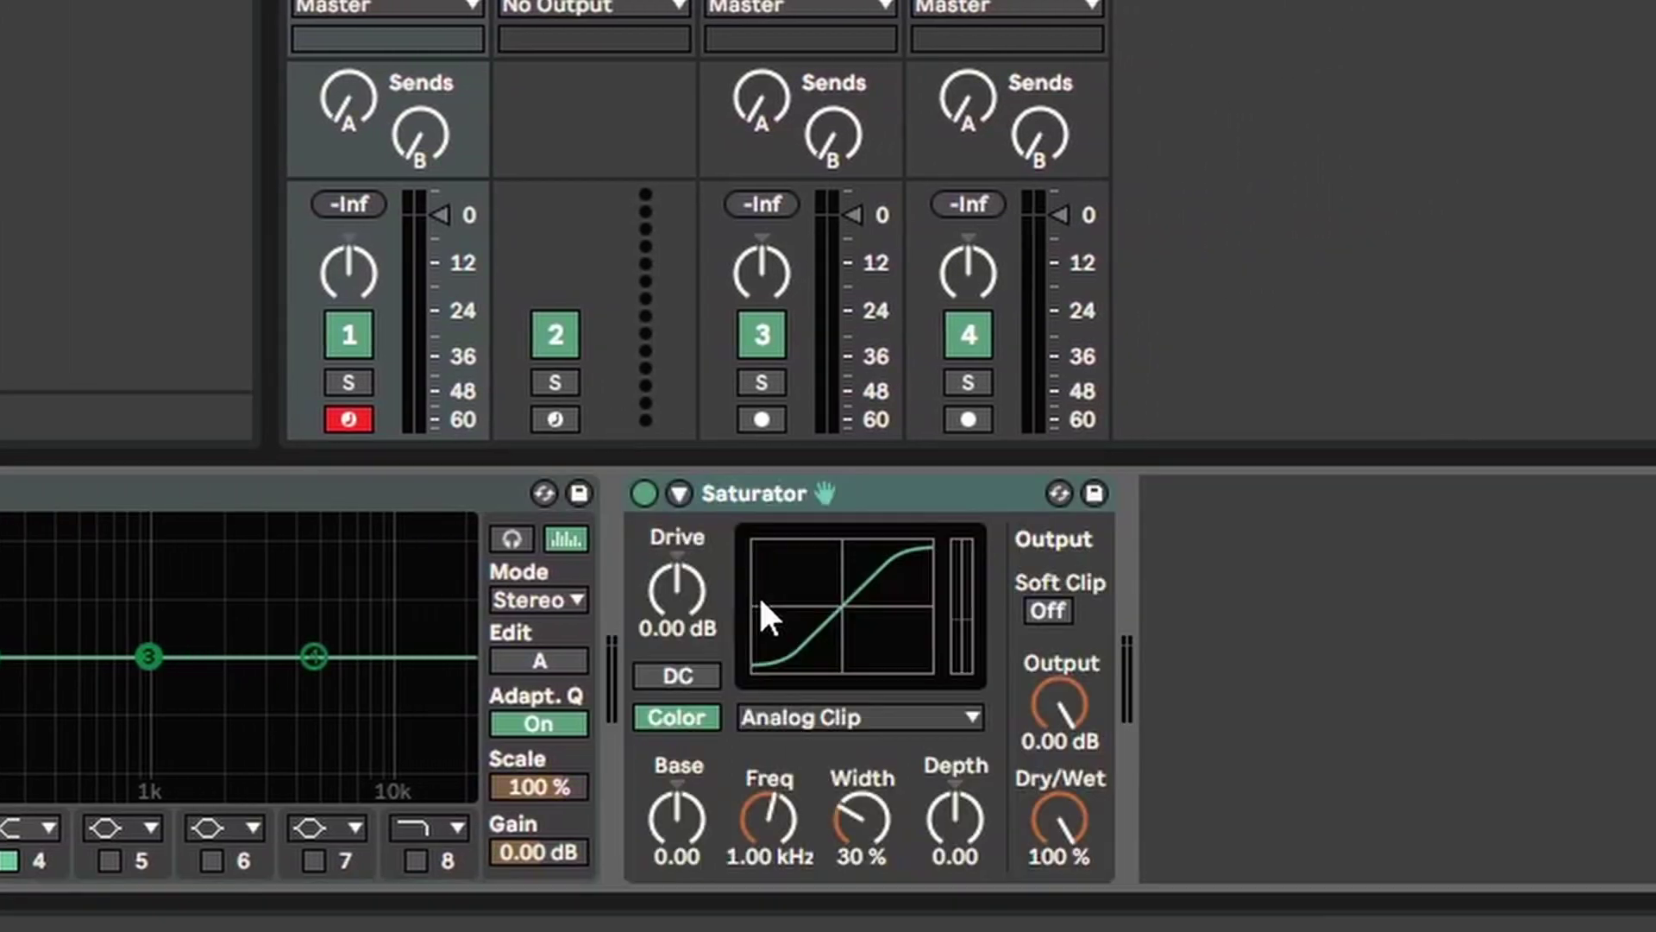
{"action": "left_click_drag", "start_coordinate": [1247, 654], "coordinate": [1363, 640]}
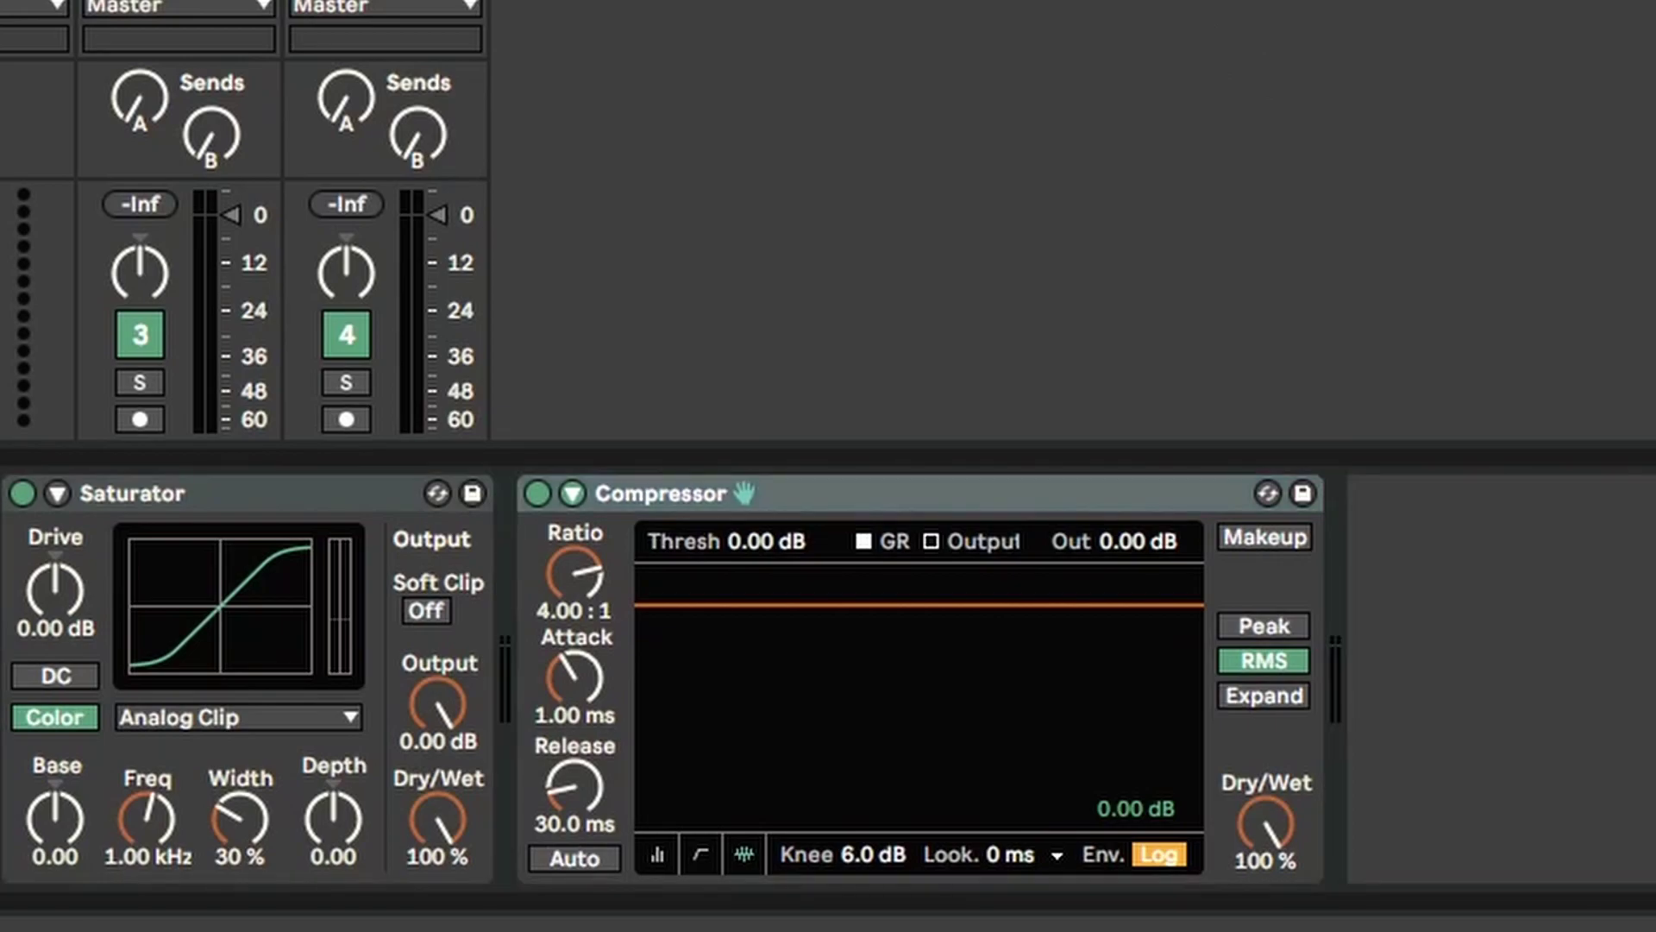
{"action": "left_click_drag", "start_coordinate": [1423, 690], "coordinate": [1474, 713]}
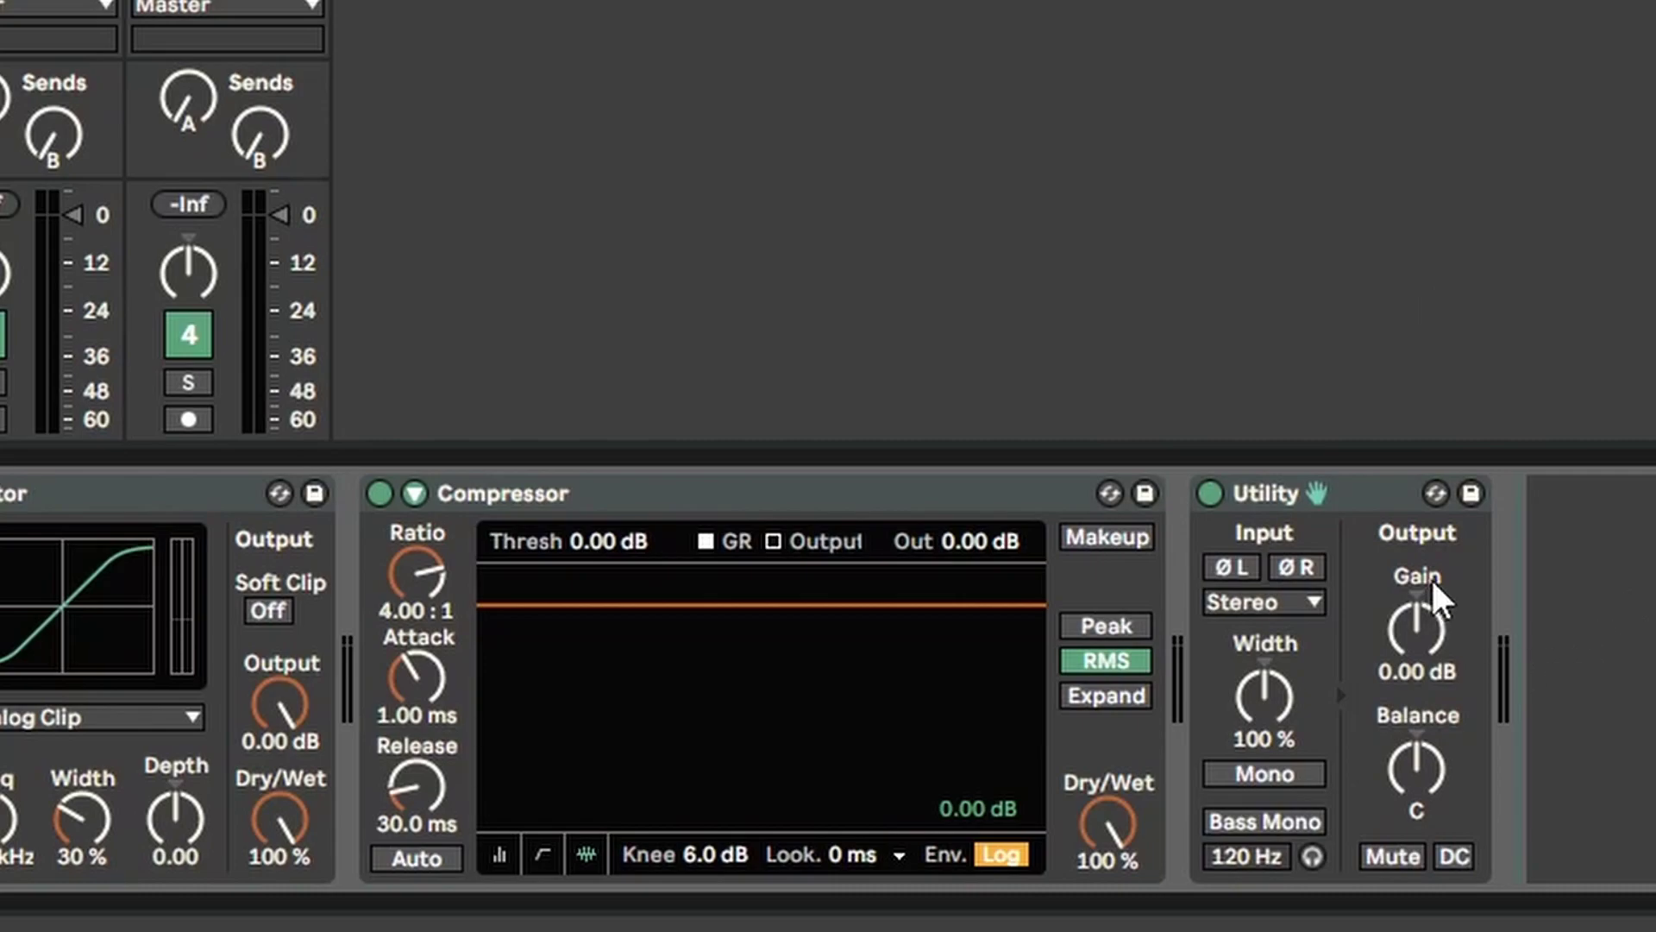
Step: Switch the Utility to mono and back off, leaving it at default
{"action": "left_click", "coordinate": [1446, 637]}
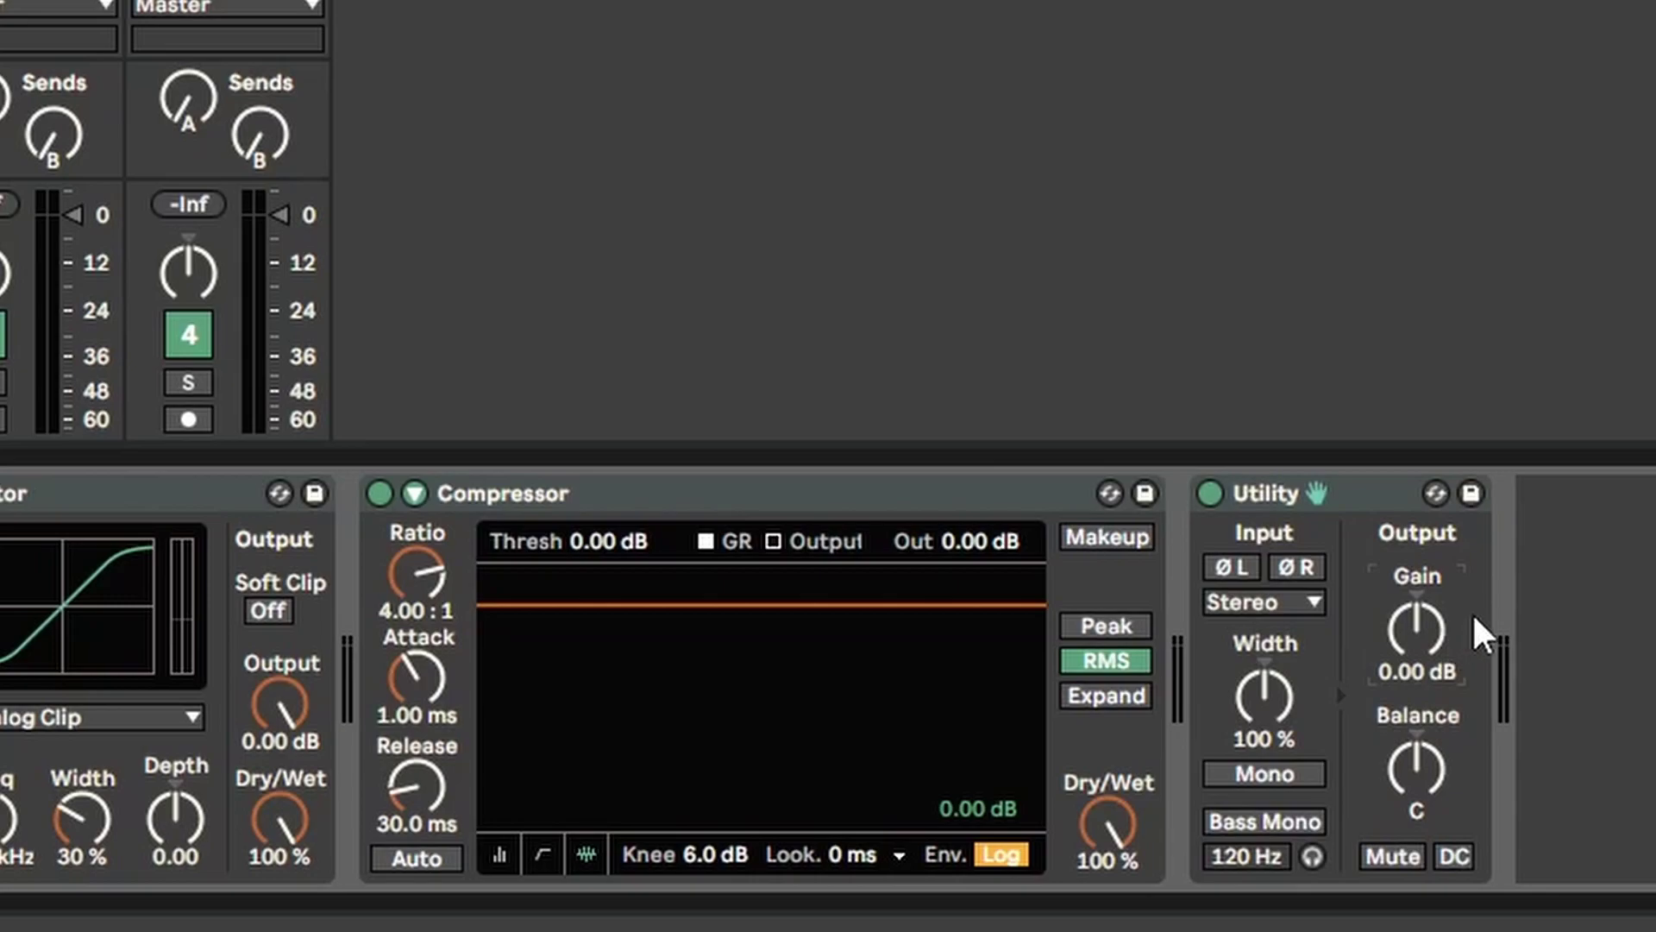
{"action": "left_click", "coordinate": [1310, 779]}
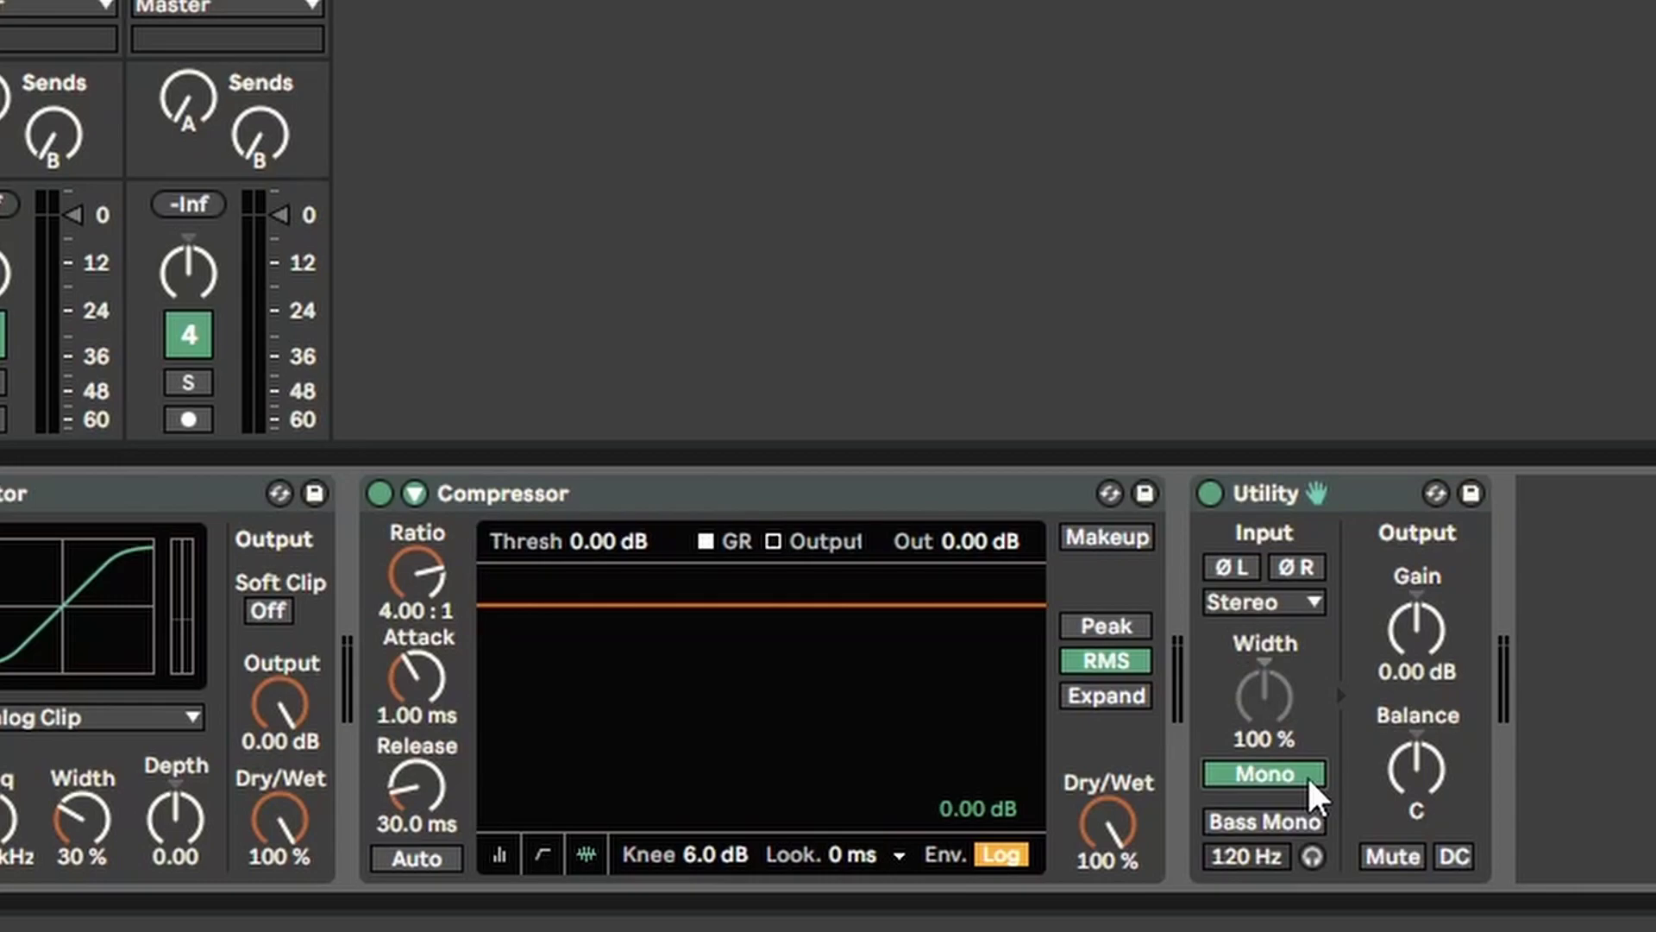
{"action": "left_click", "coordinate": [1309, 779]}
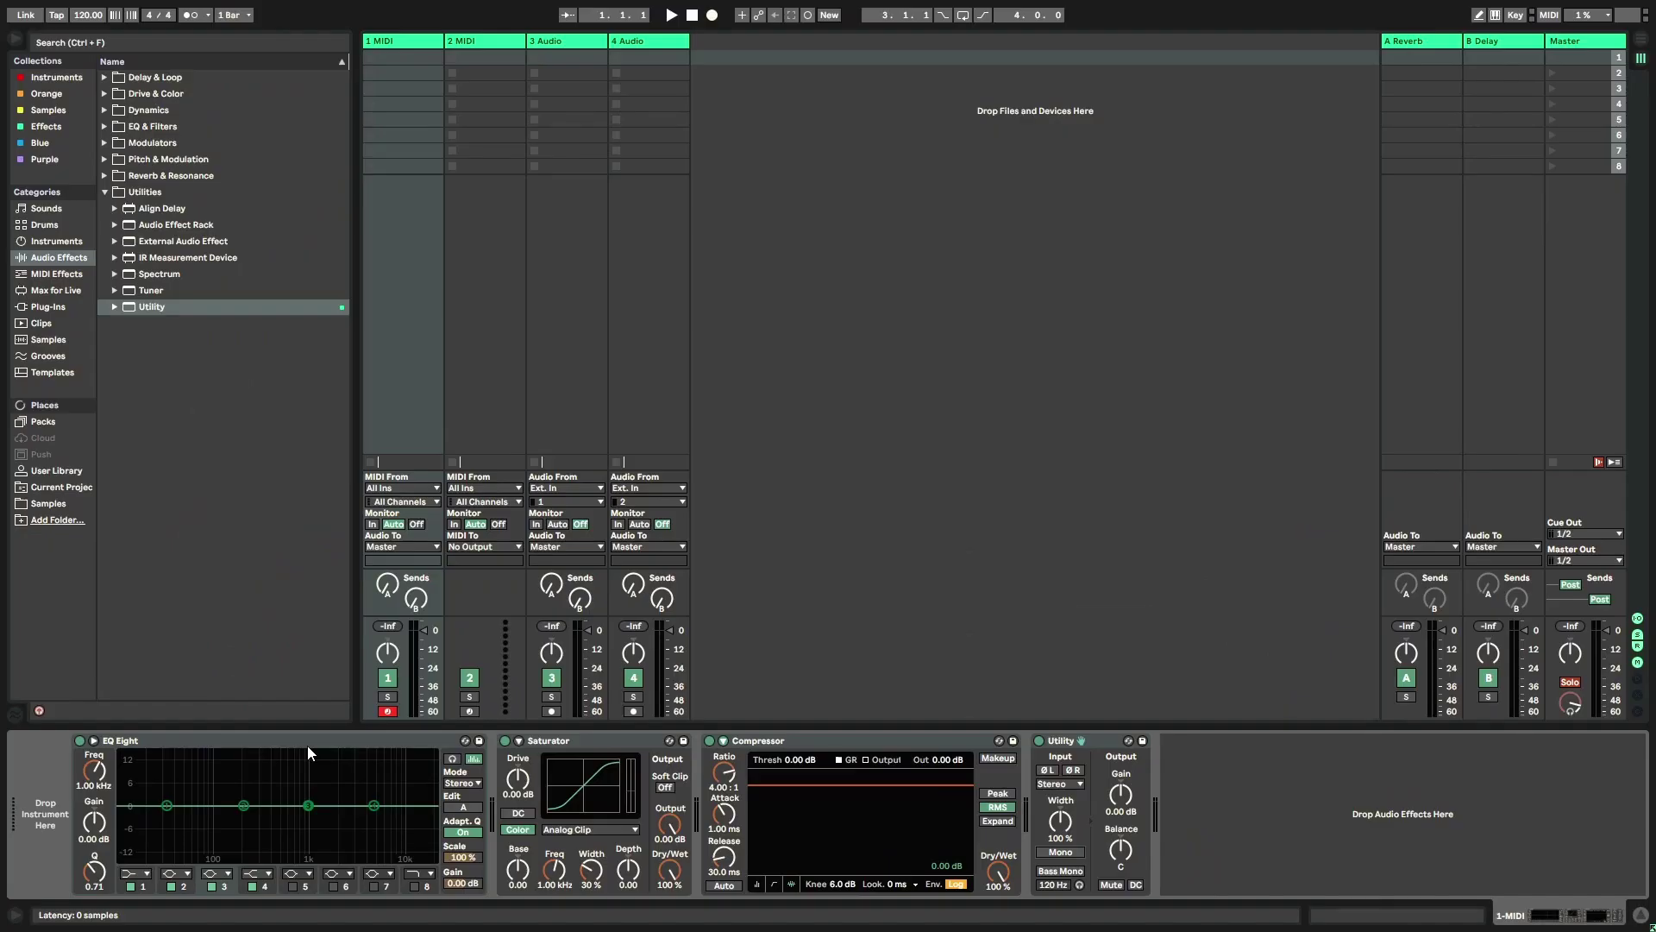
Step: Group EQ Eight through Utility into an Audio Effect Rack with Ctrl+G and show its eight macros
{"action": "left_click", "coordinate": [307, 746]}
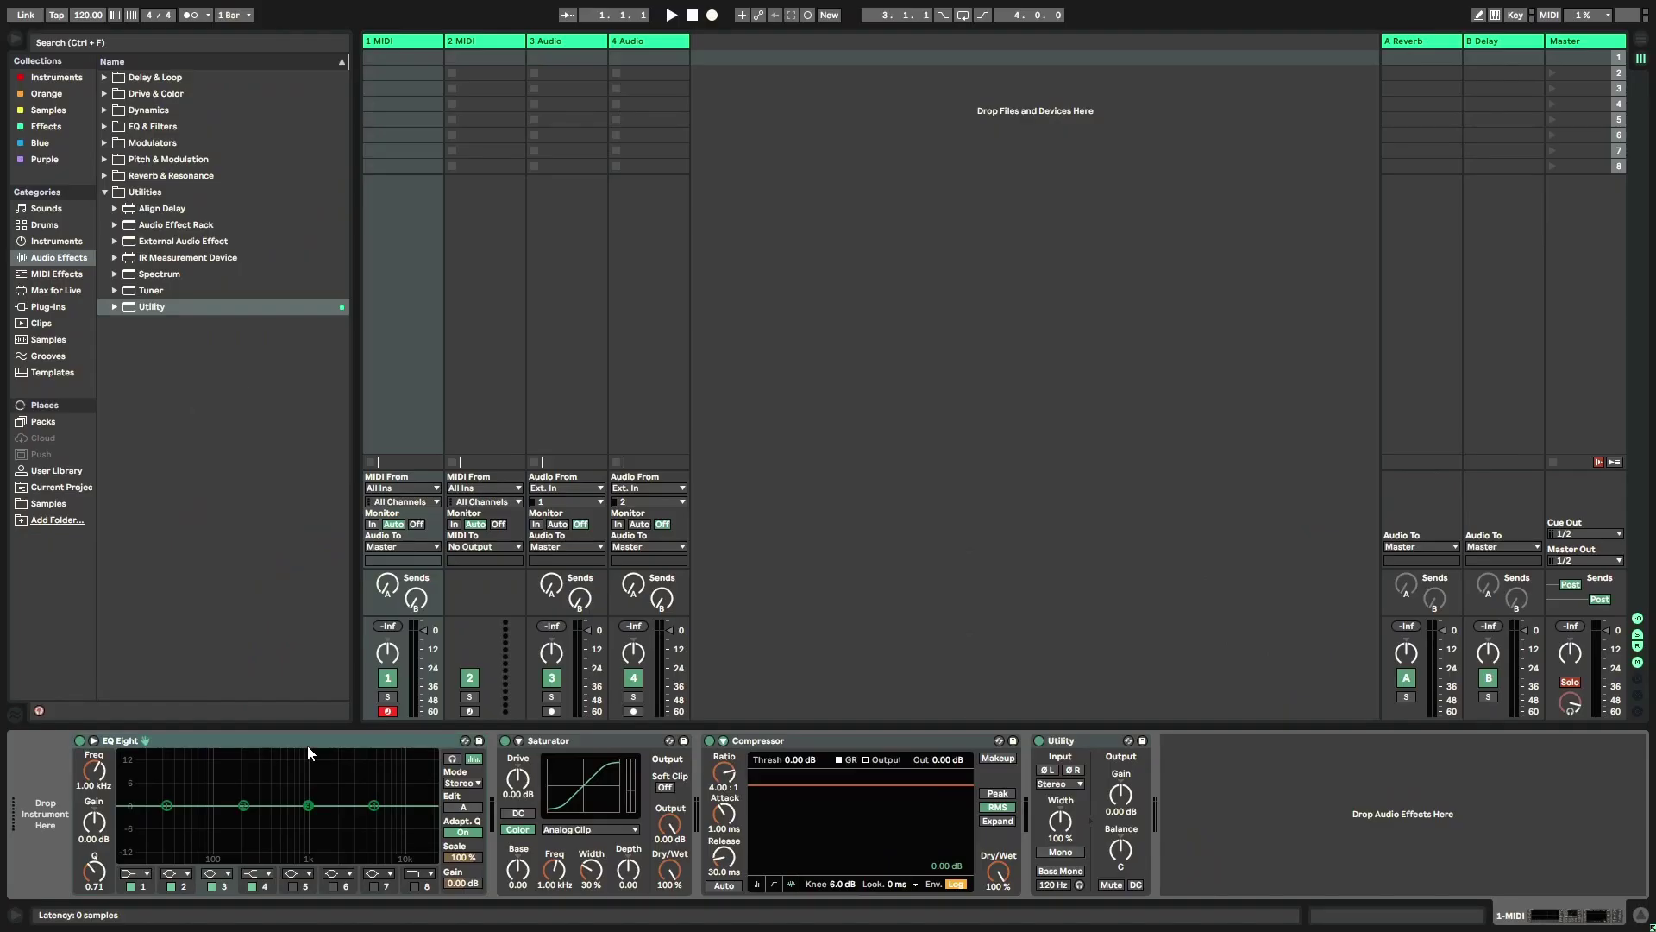
{"action": "left_click", "coordinate": [1079, 739], "text": "shift"}
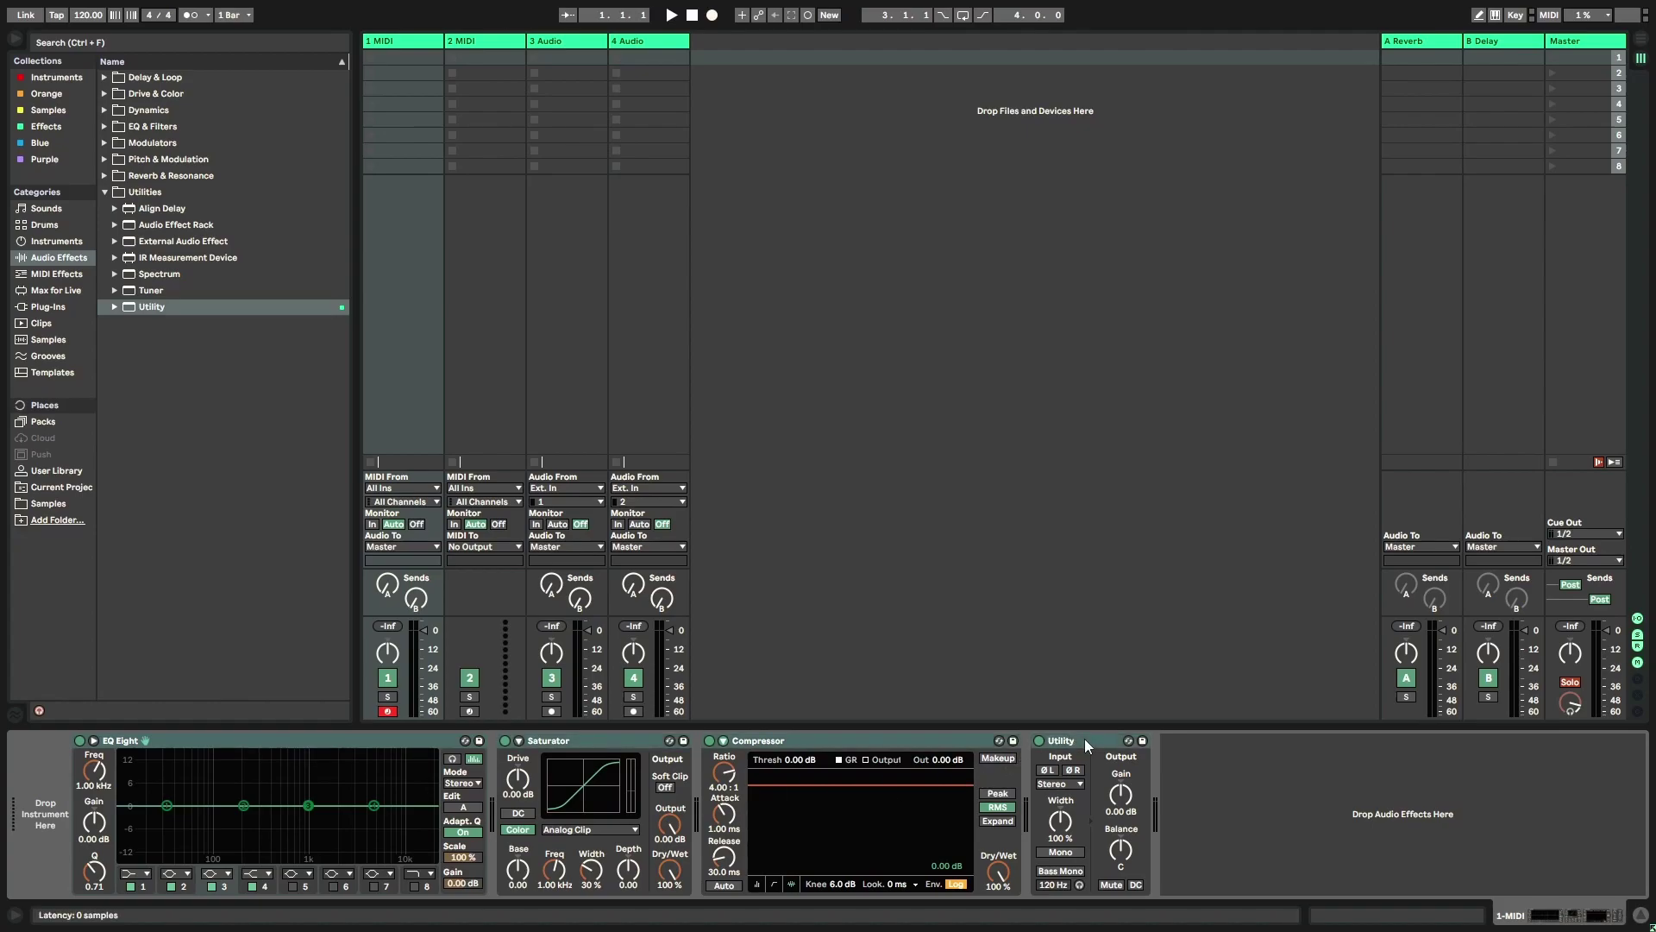
{"action": "key", "text": "ctrl+g"}
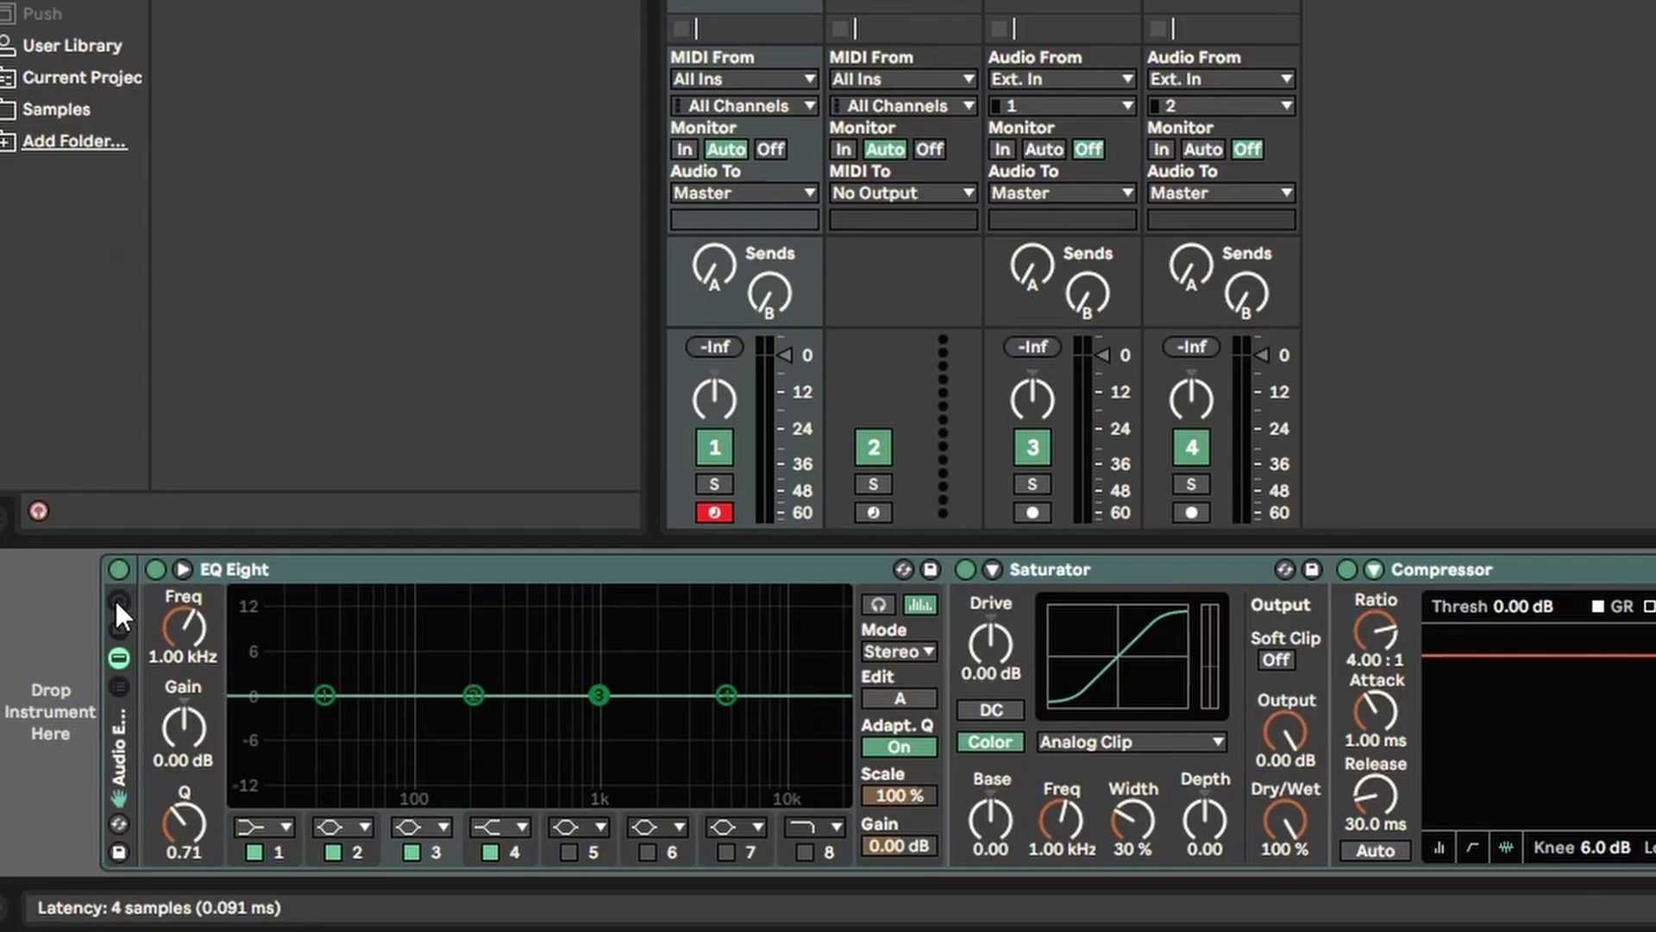
{"action": "left_click", "coordinate": [80, 757]}
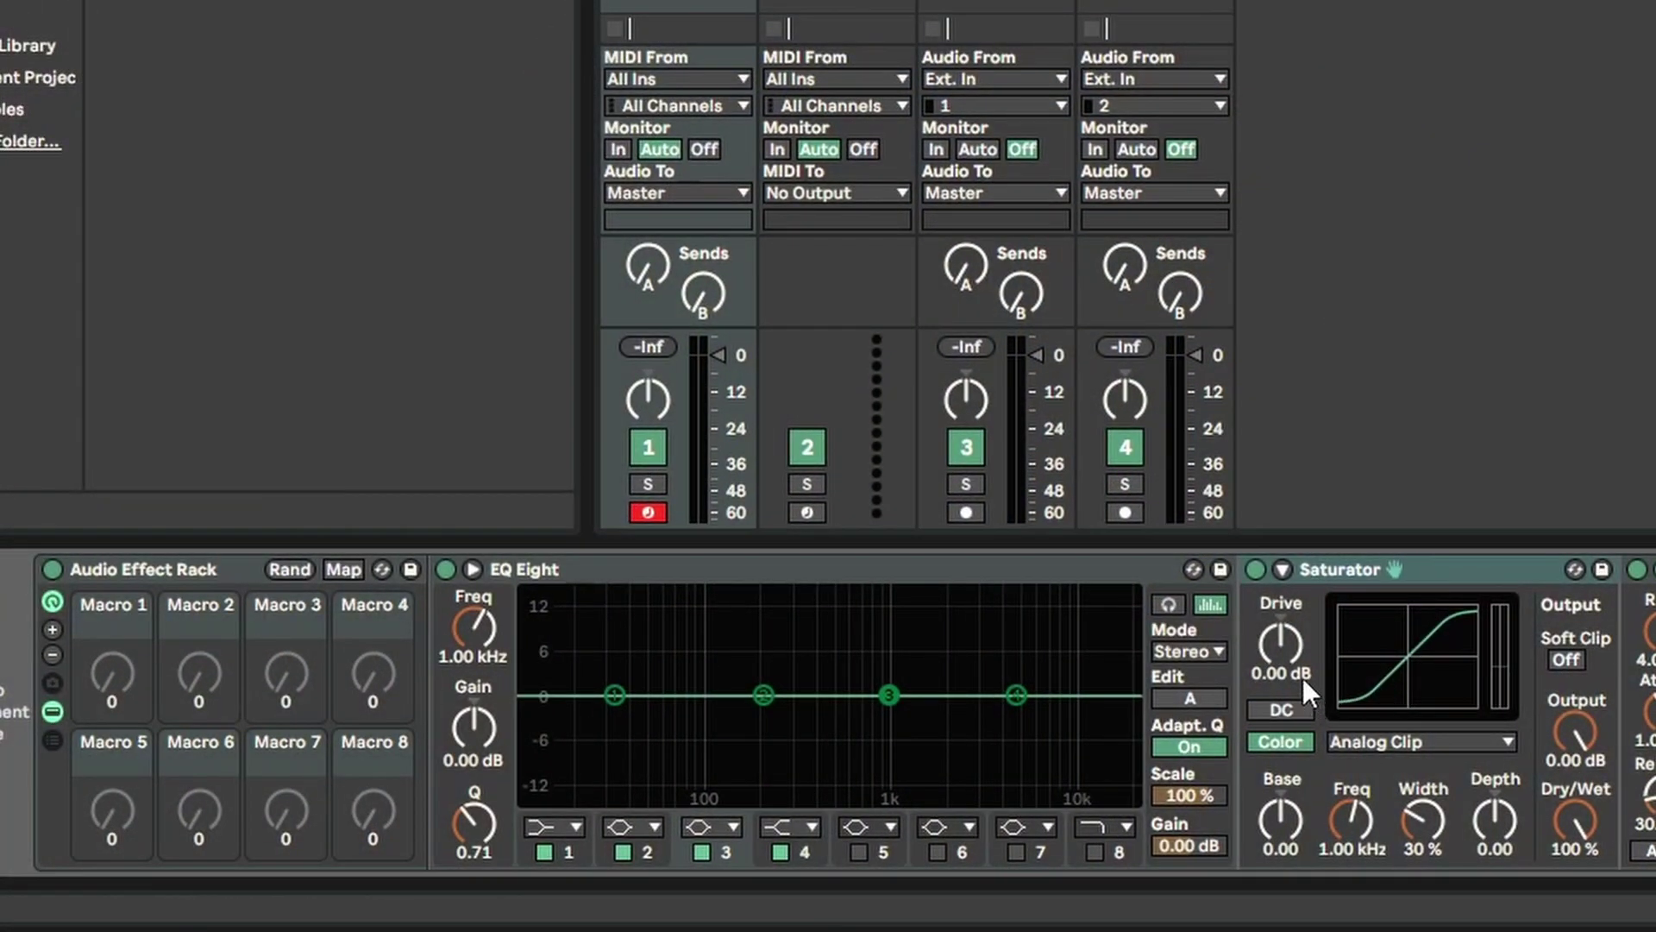
Step: Try Saturator Drive at 16.0 dB and Output at -10.3 dB, then undo both changes
{"action": "left_click_drag", "start_coordinate": [1290, 664], "coordinate": [1290, 604]}
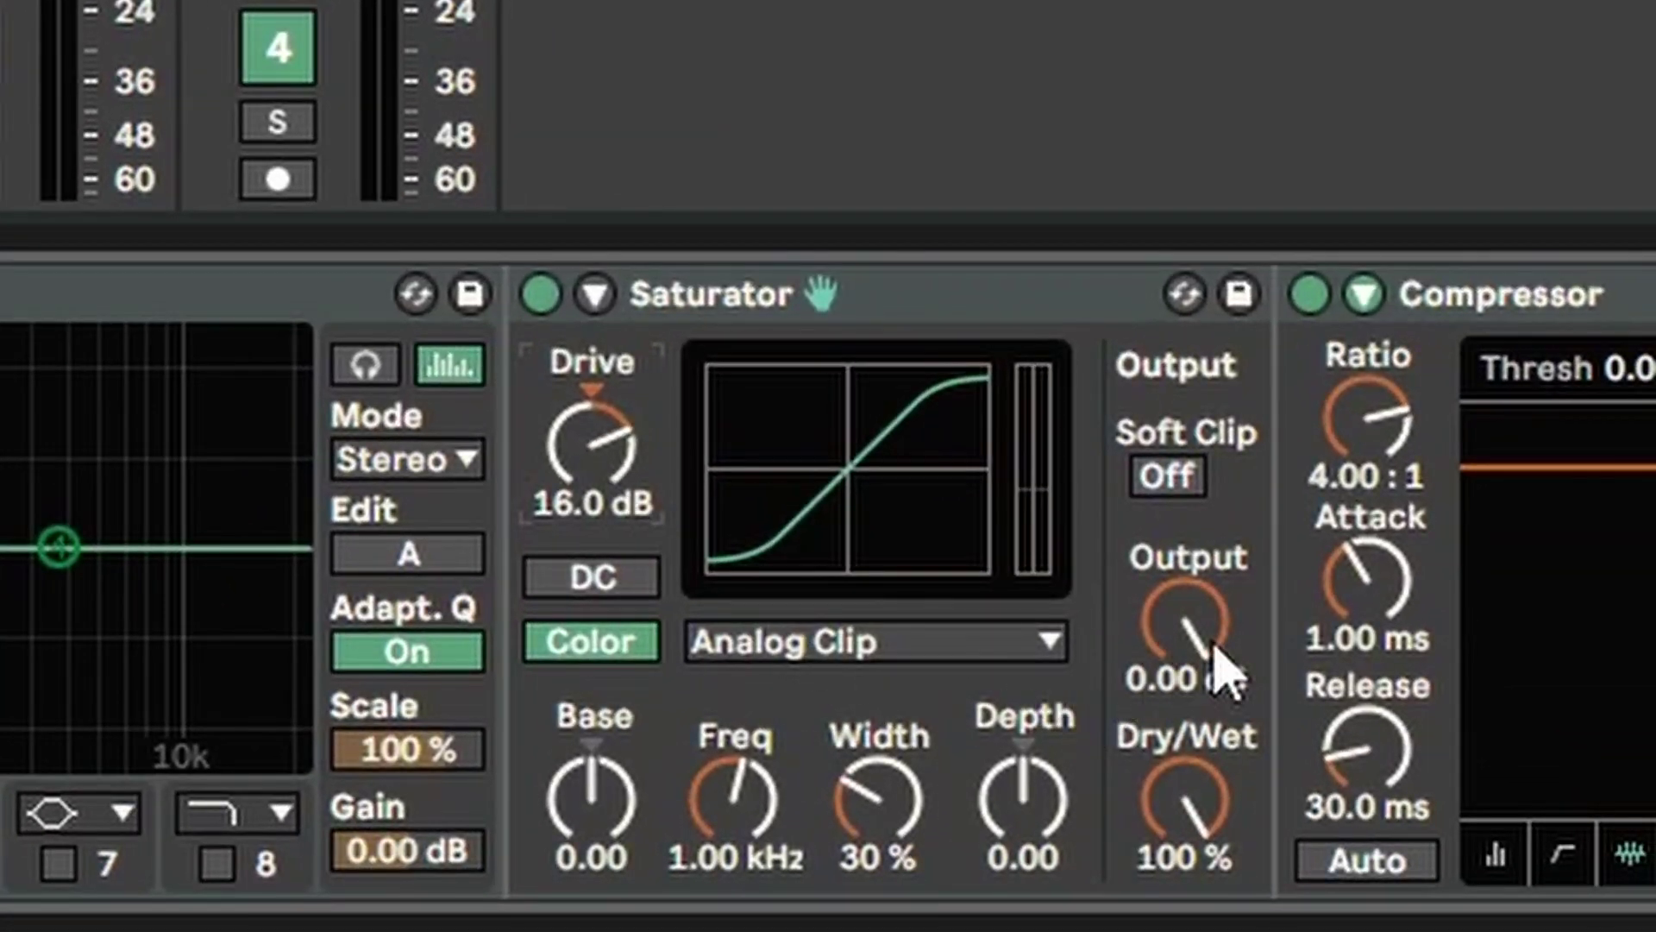
{"action": "left_click_drag", "start_coordinate": [1217, 656], "coordinate": [1216, 703]}
{"action": "key", "text": "super+z"}
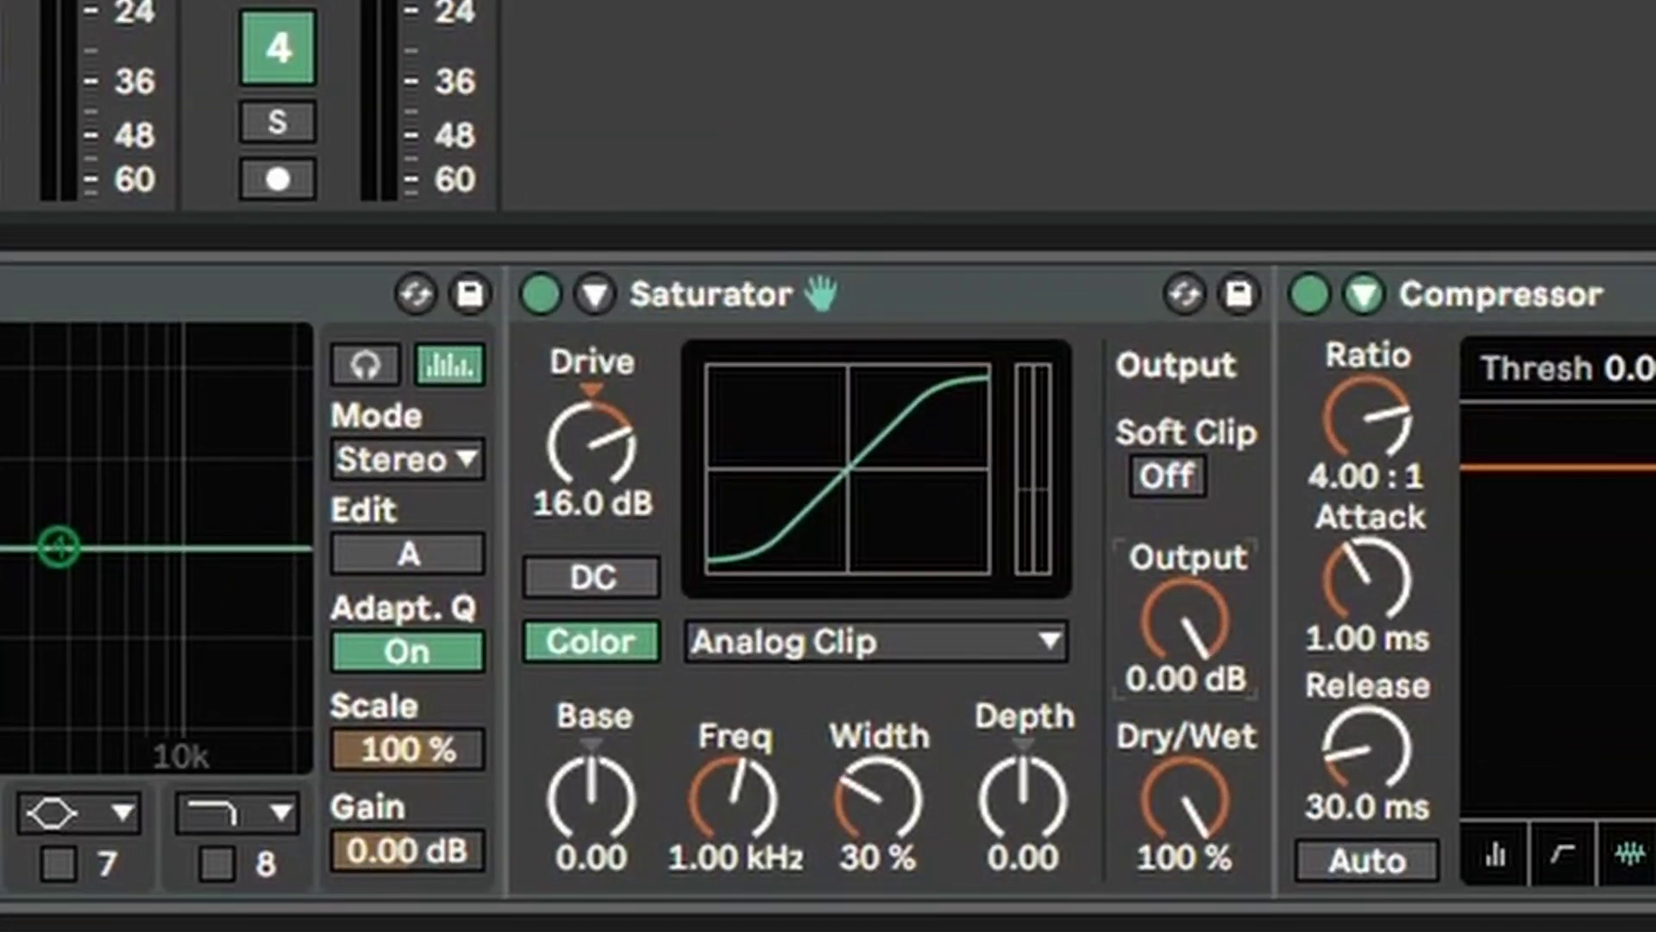
{"action": "key", "text": "super+z"}
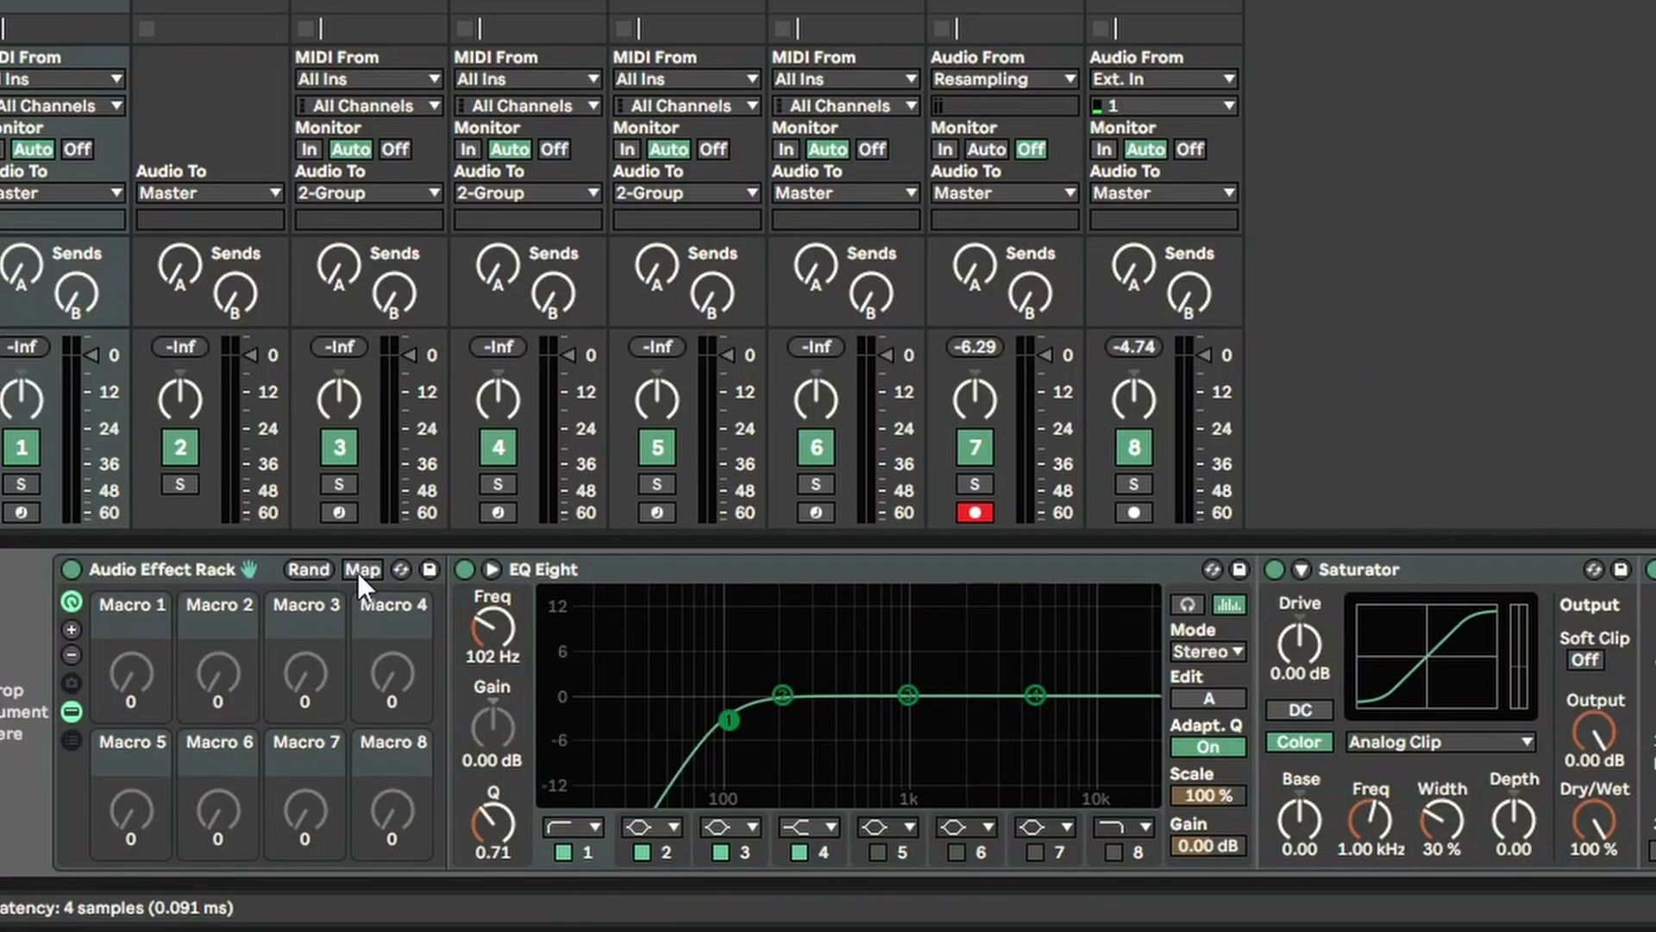
Step: Map Saturator Drive and Saturator Output to the rack's Macro 1
{"action": "left_click", "coordinate": [361, 570]}
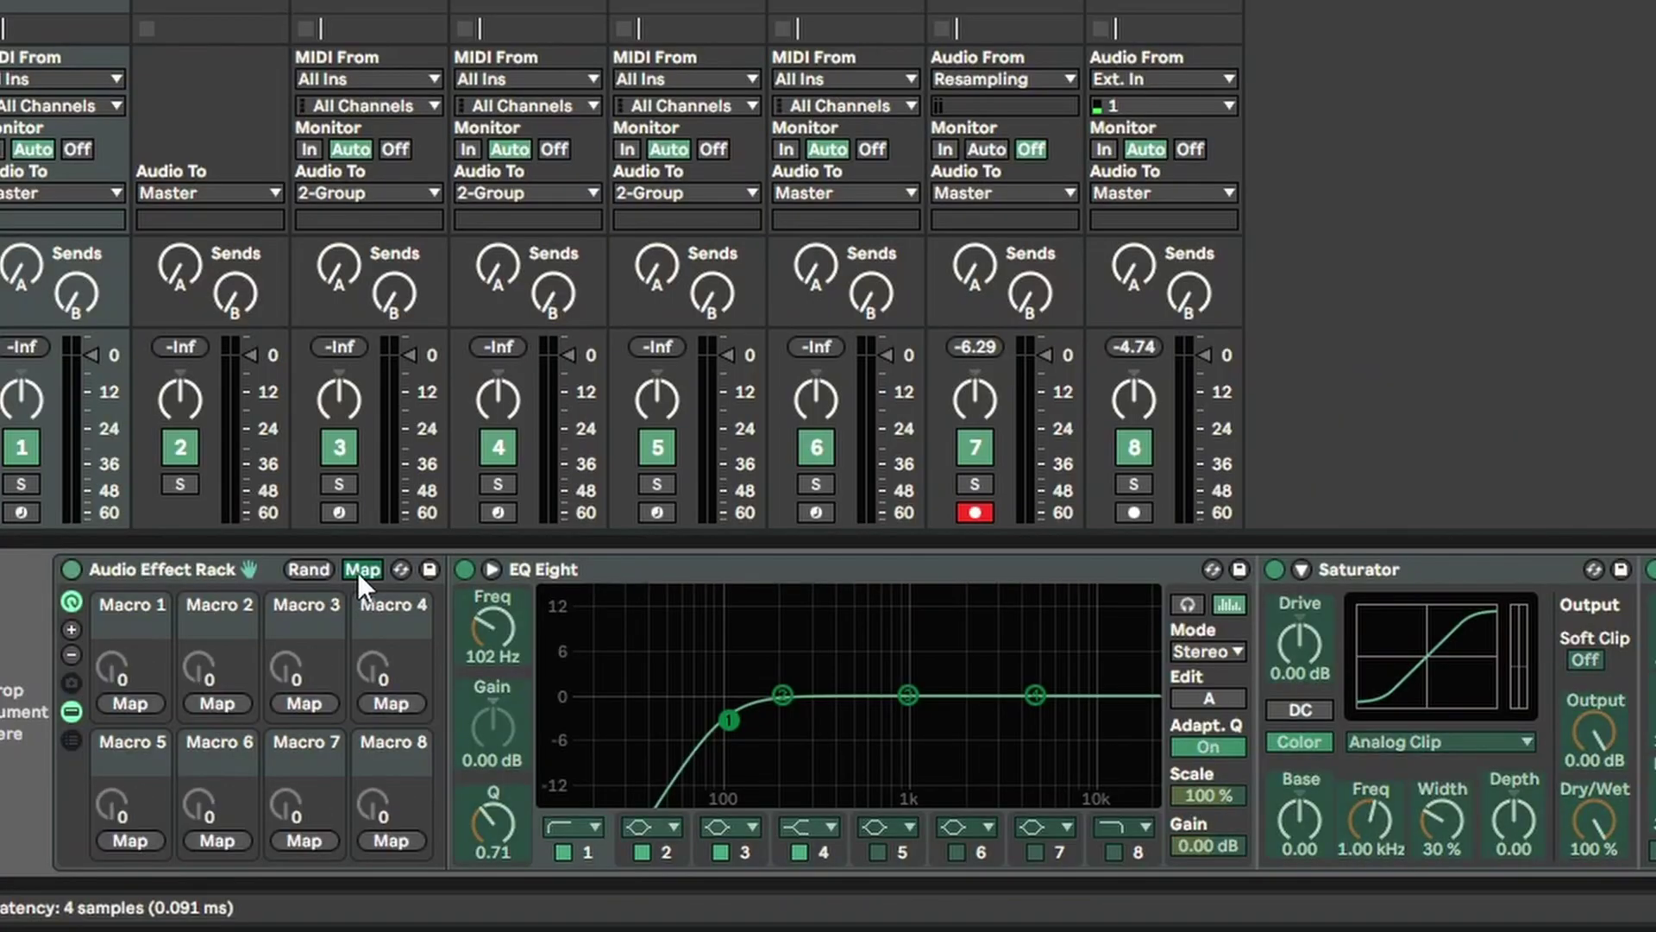
{"action": "left_click", "coordinate": [1301, 618]}
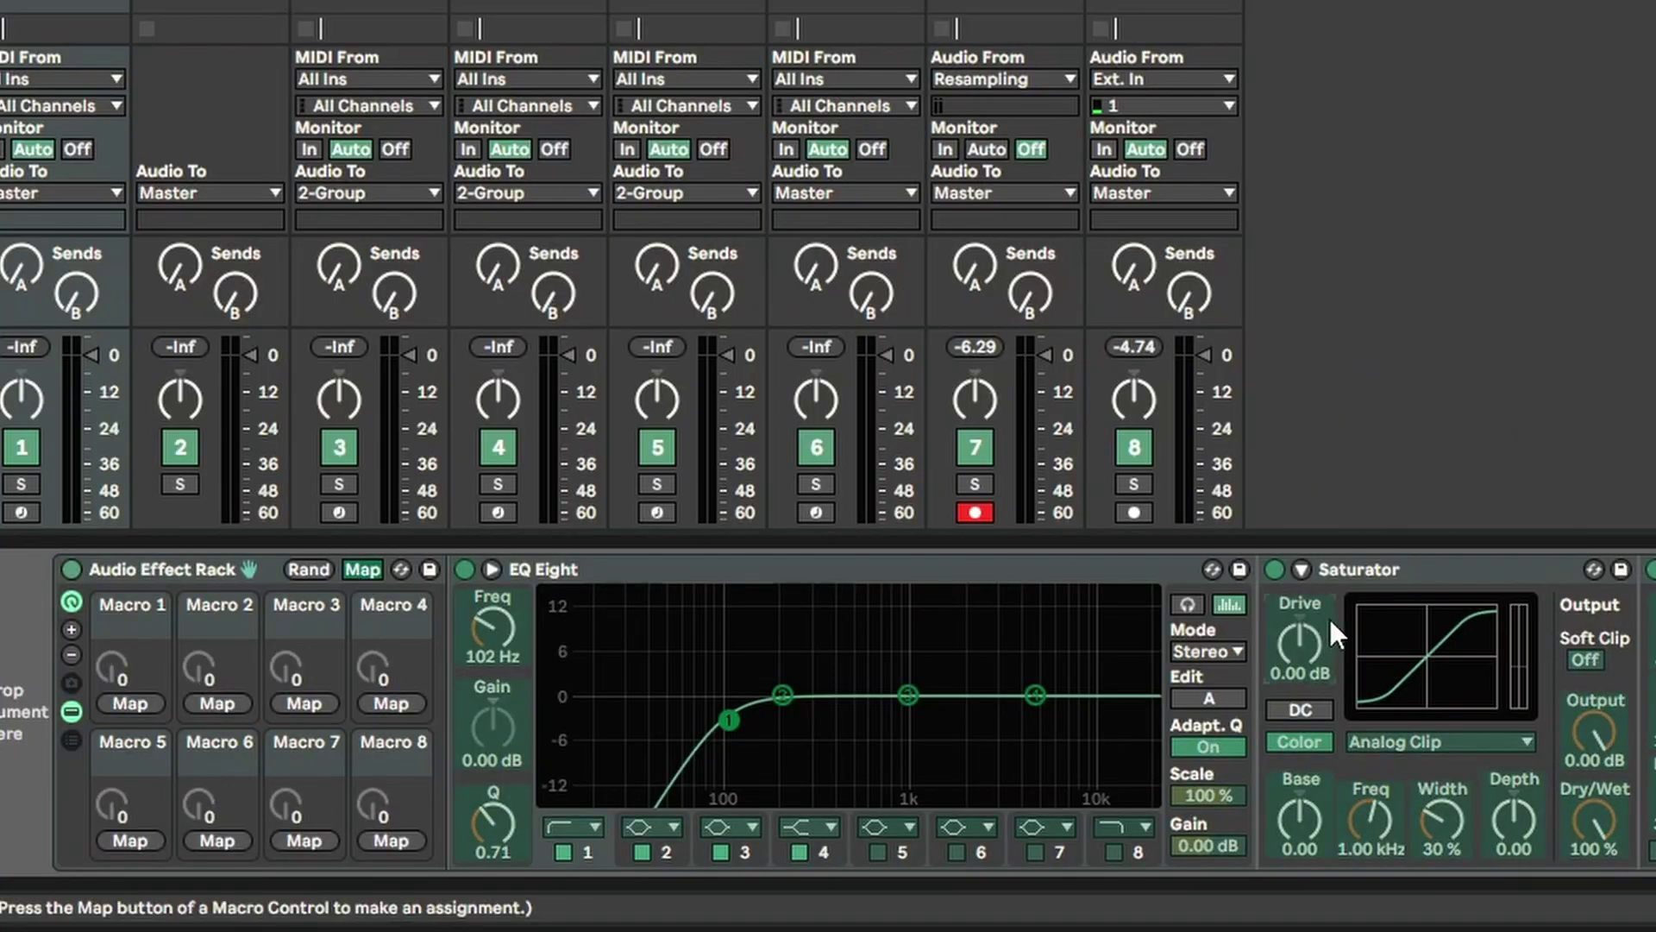
{"action": "left_click", "coordinate": [154, 699]}
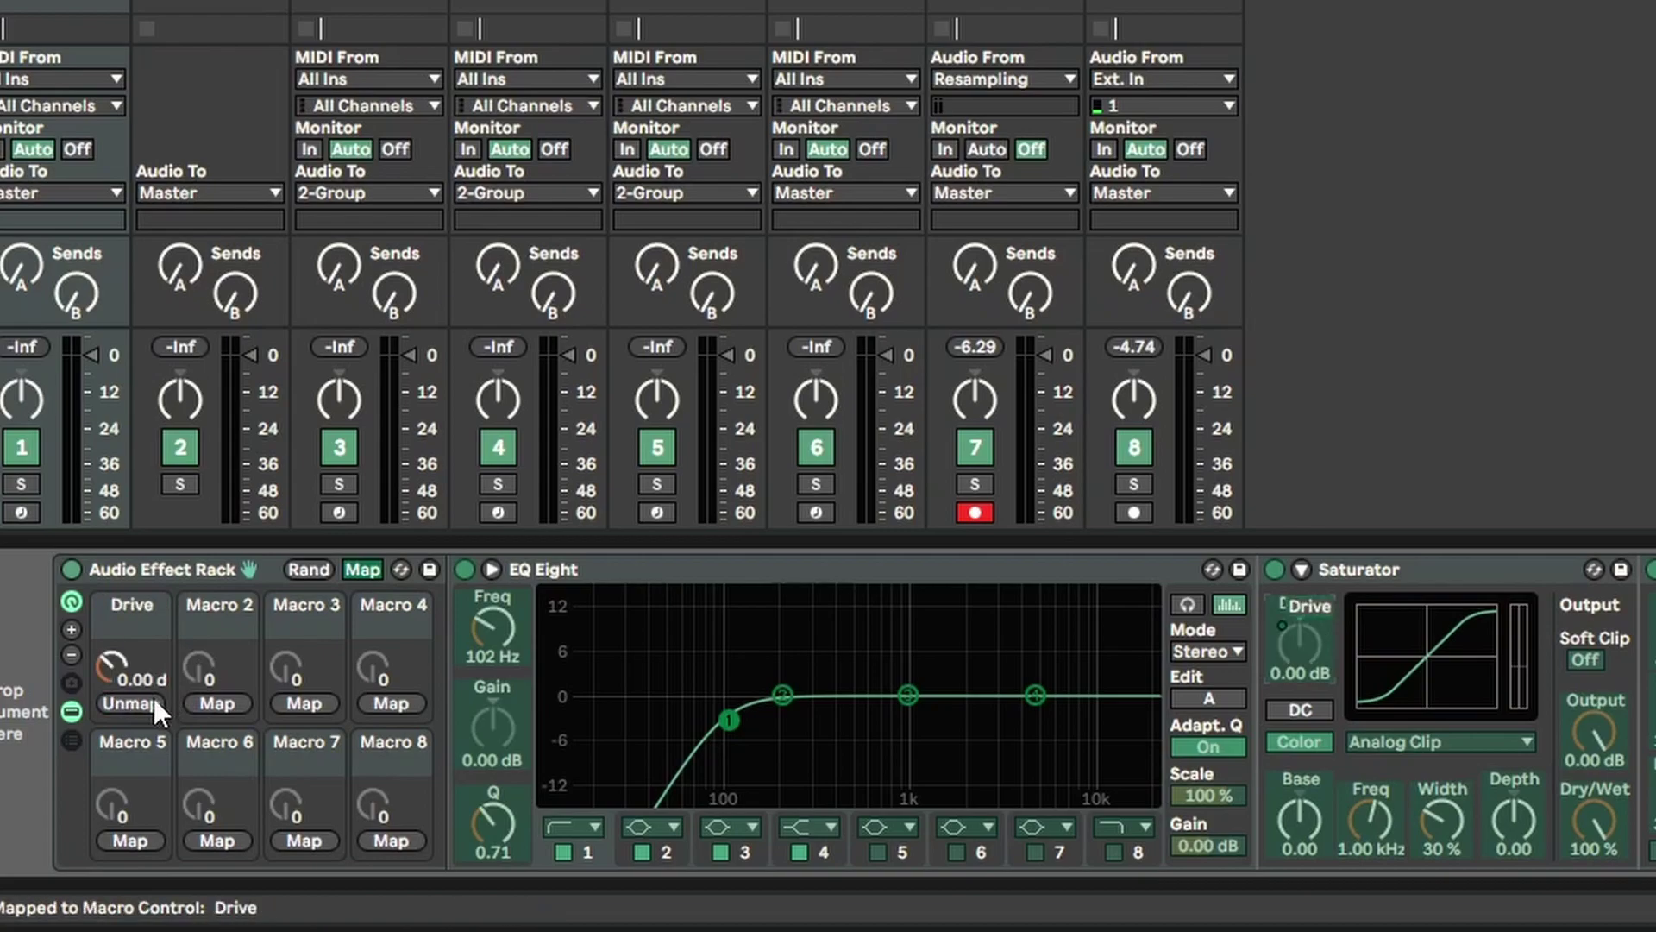
{"action": "left_click", "coordinate": [1601, 717]}
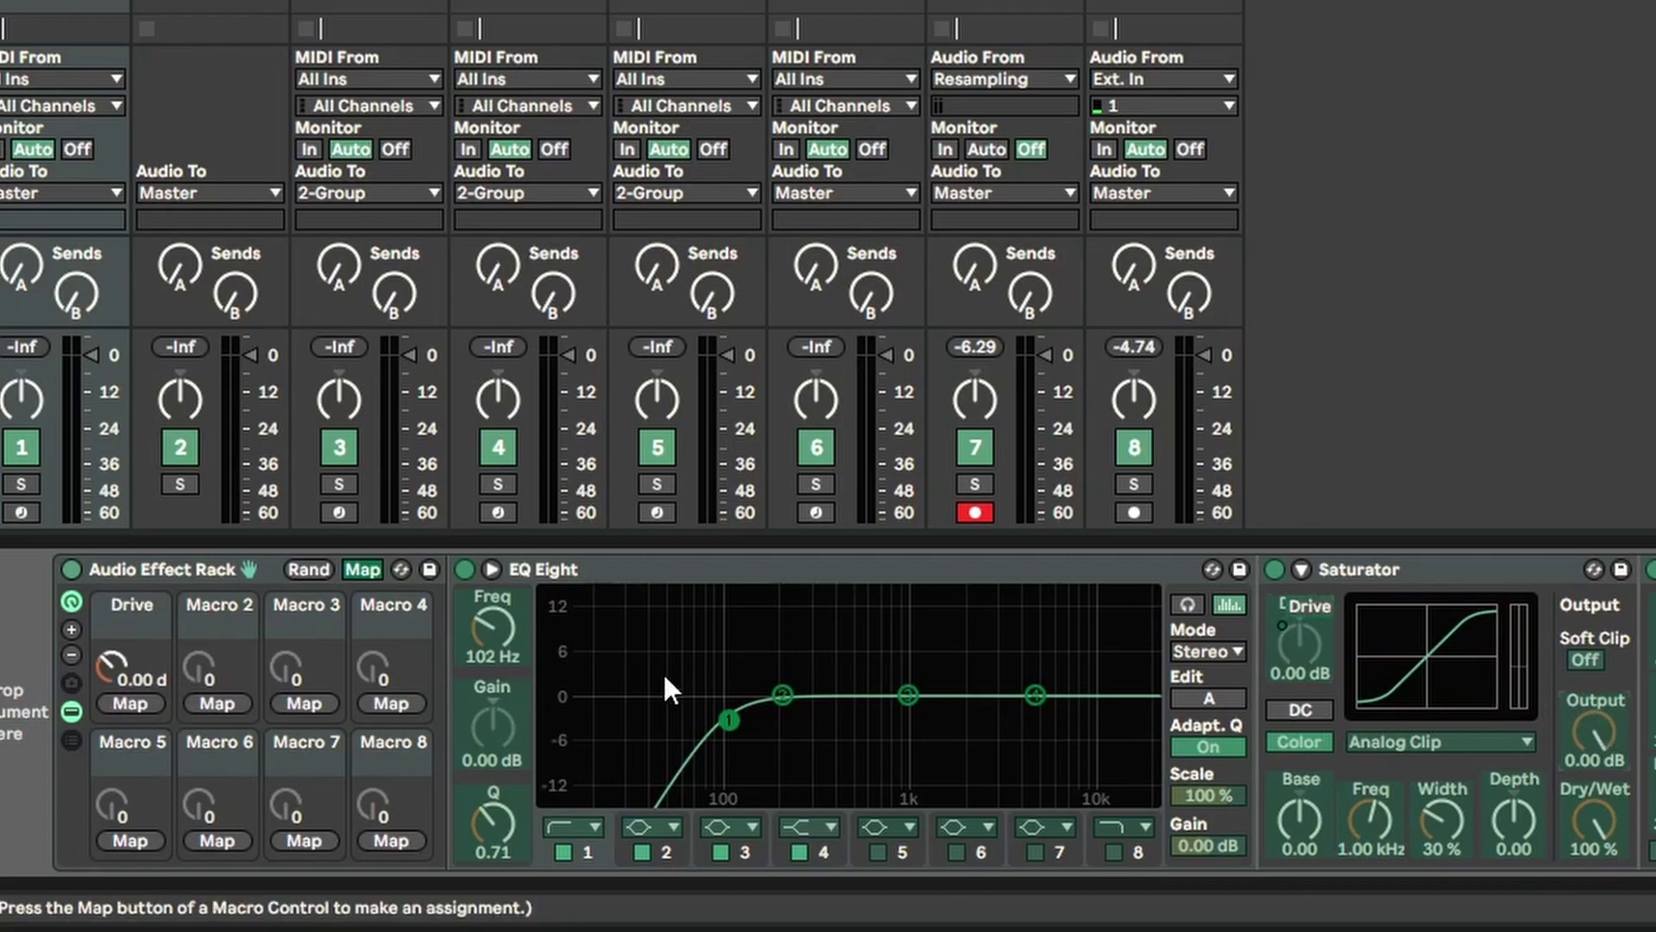
{"action": "left_click", "coordinate": [152, 701]}
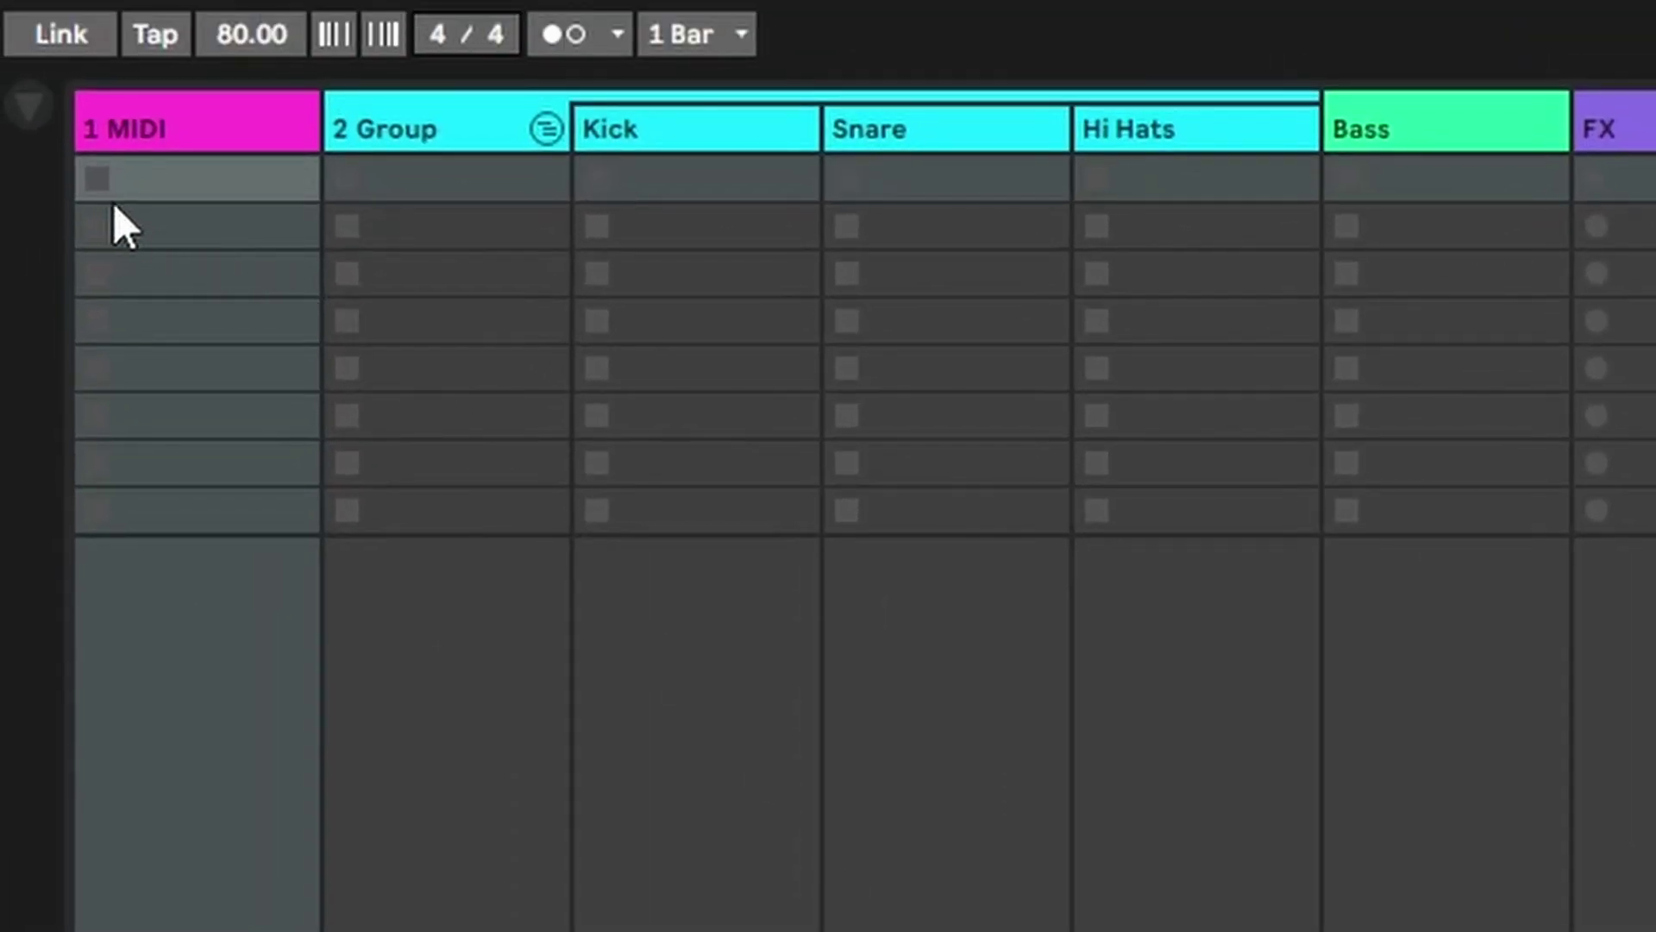
Step: In the Macro Mappings list, set the Drive and Output mapping minimums to 0 dB
{"action": "left_click", "coordinate": [32, 116]}
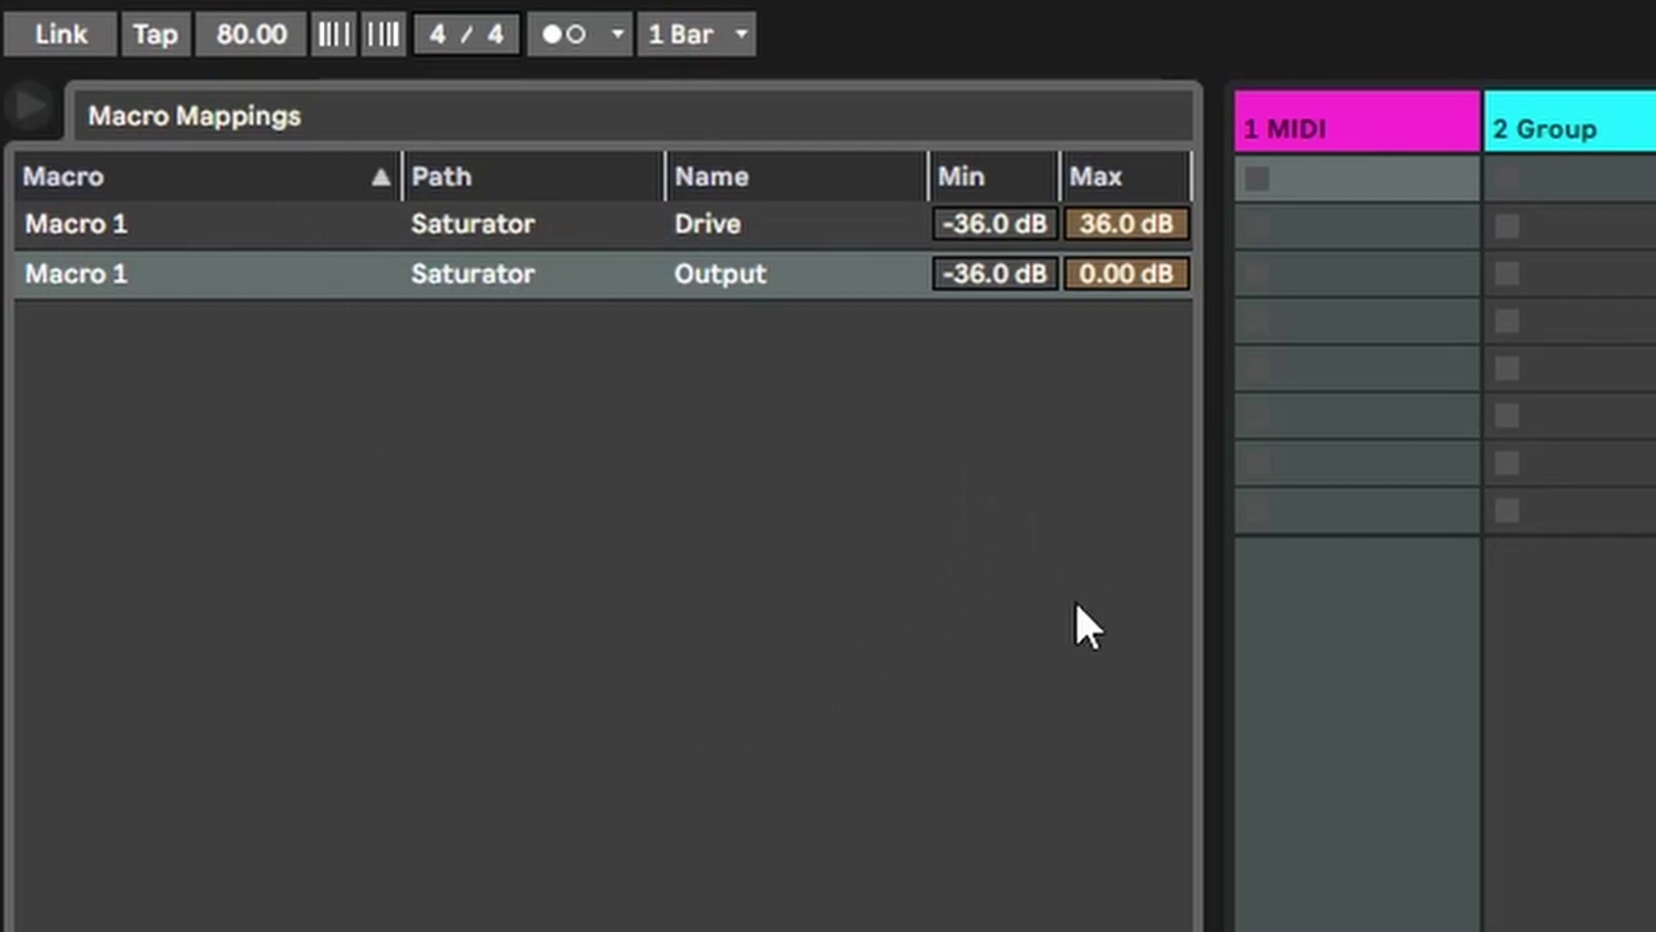
{"action": "left_click", "coordinate": [992, 220]}
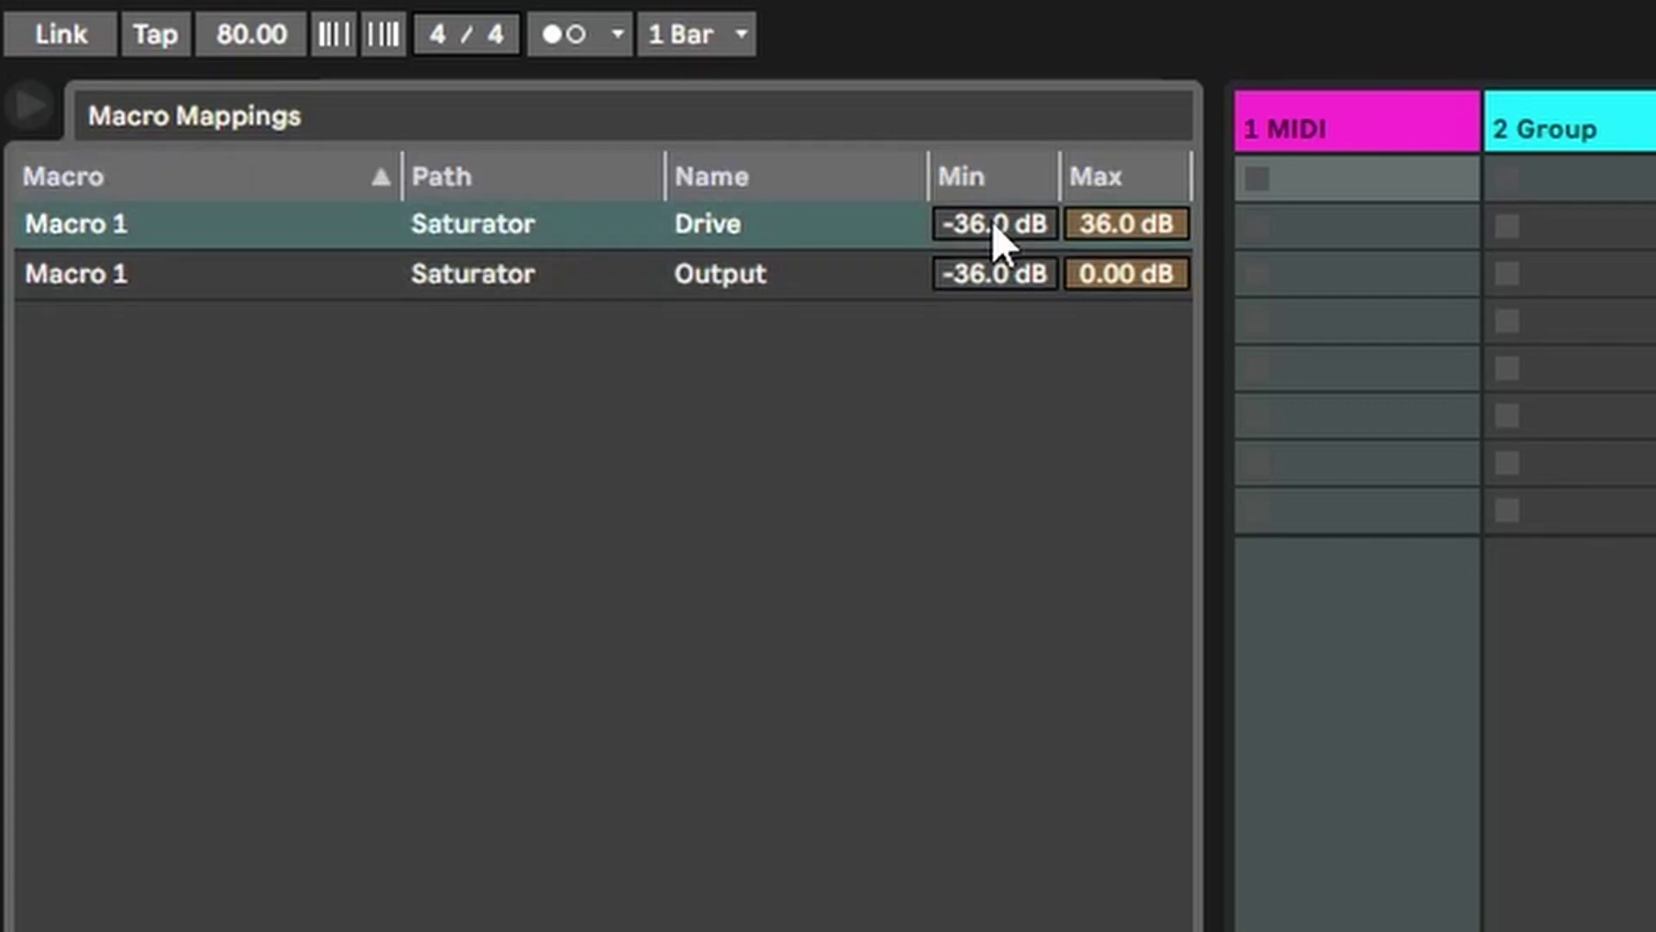
{"action": "type", "text": "0"}
{"action": "key", "text": "Return"}
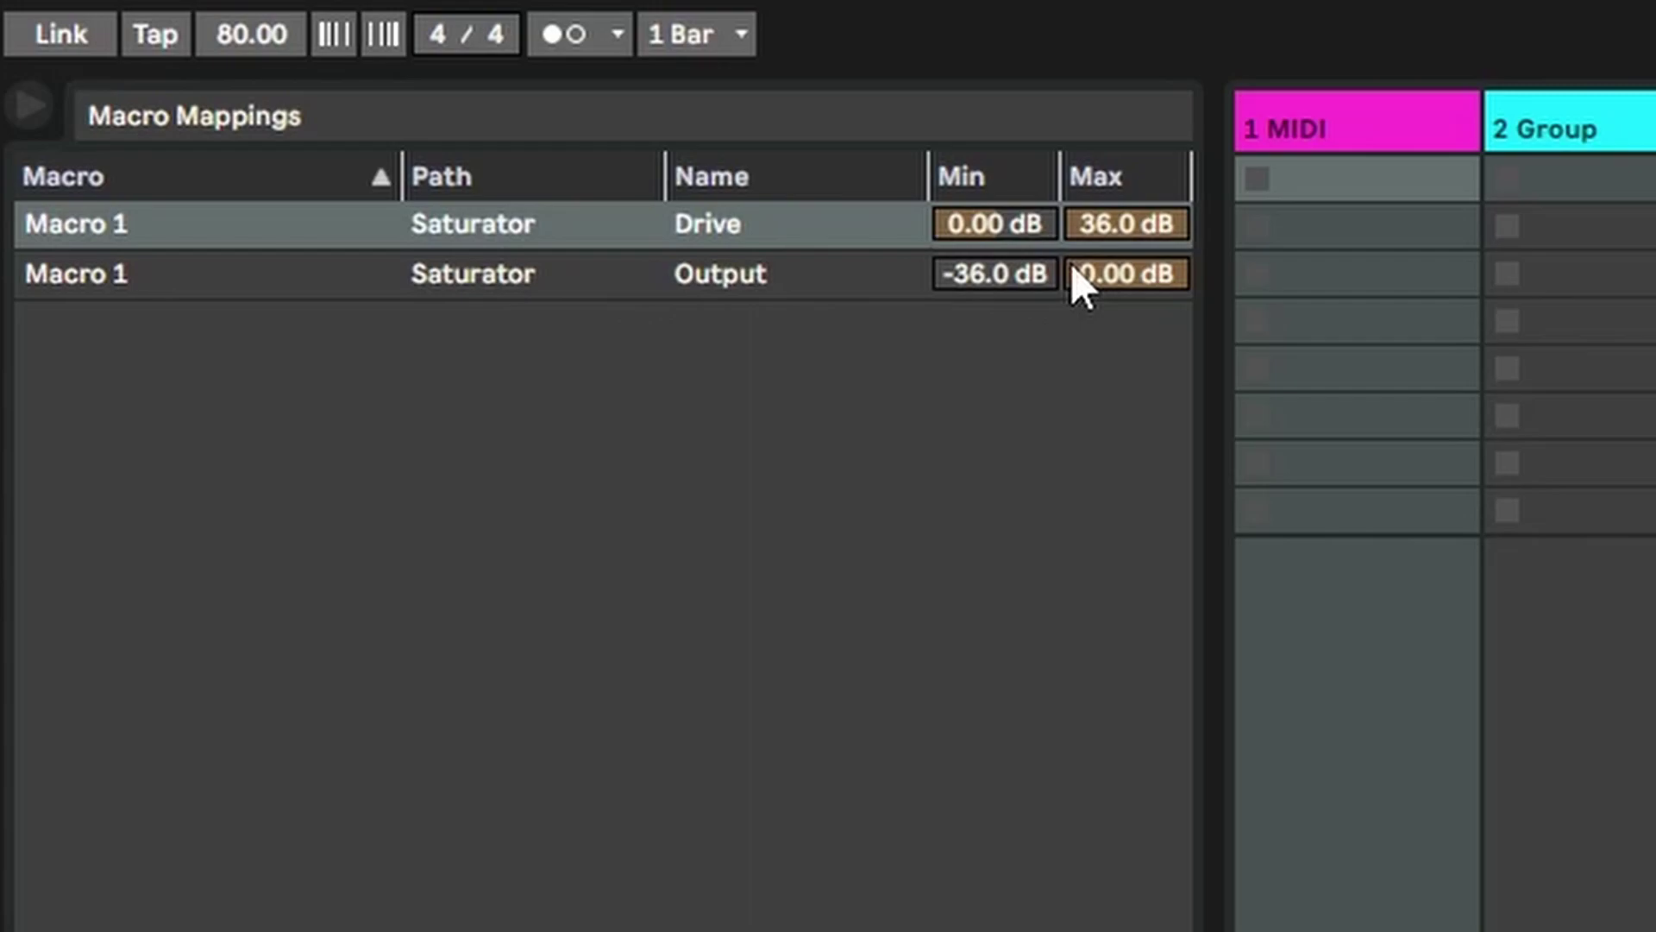
{"action": "left_click", "coordinate": [1011, 270]}
{"action": "type", "text": "0"}
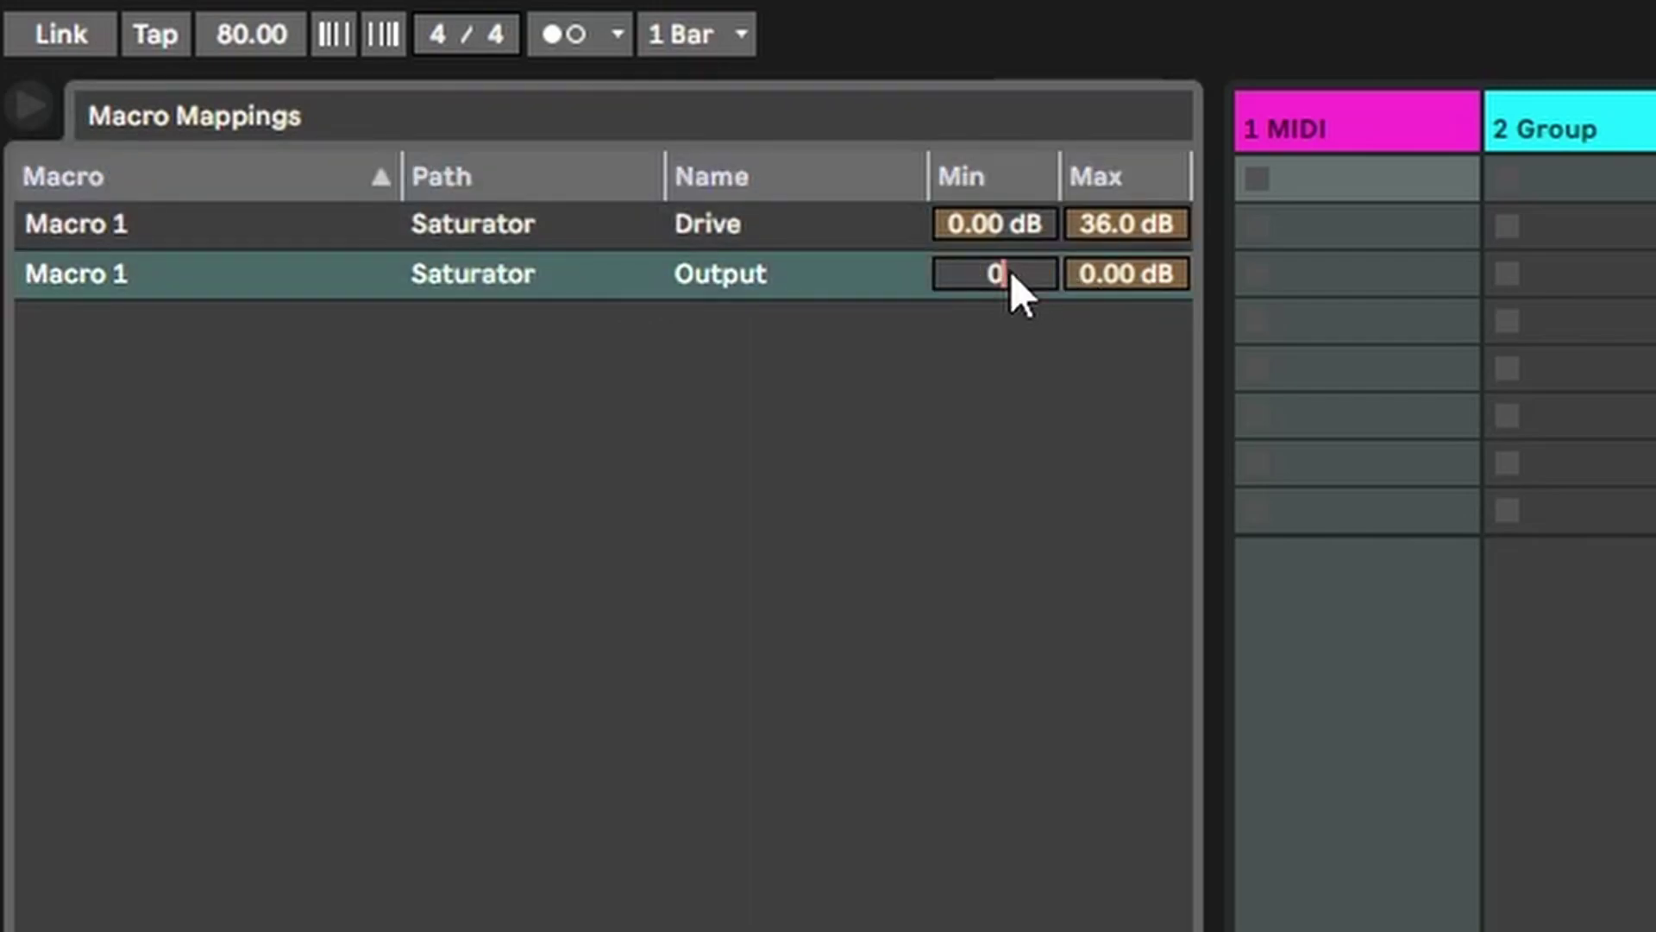
{"action": "key", "text": "Return"}
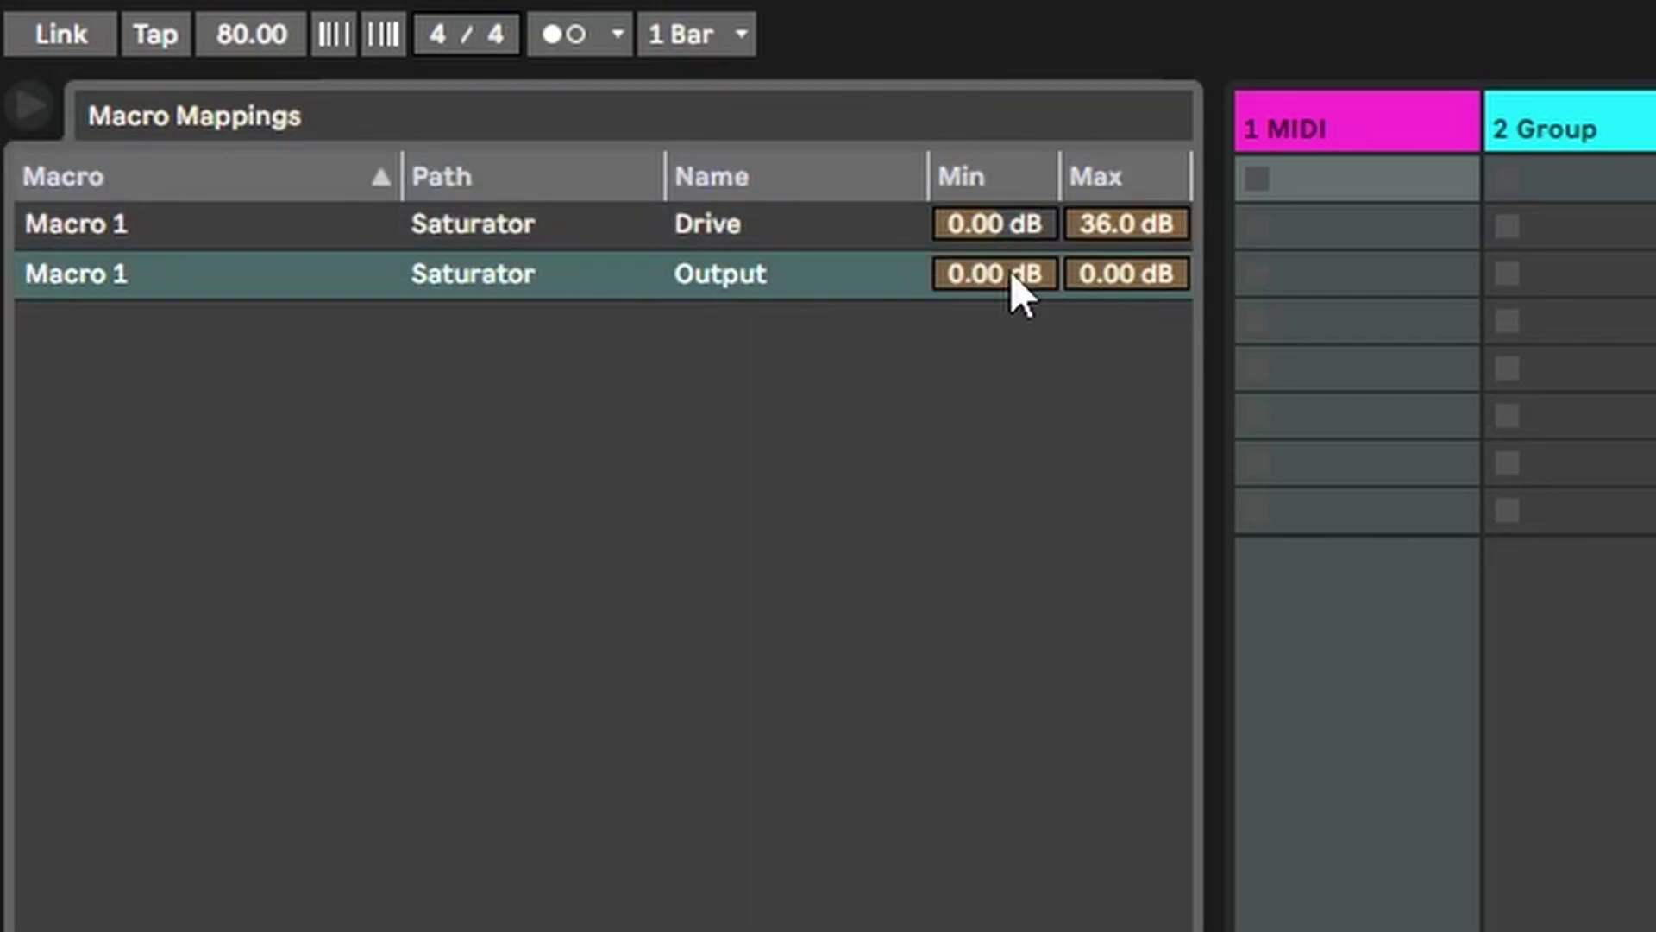
Step: Set the Output mapping maximum to -36 dB and turn Macro 1 to 55
{"action": "left_click", "coordinate": [1103, 276]}
{"action": "type", "text": "-36"}
{"action": "key", "text": "Return"}
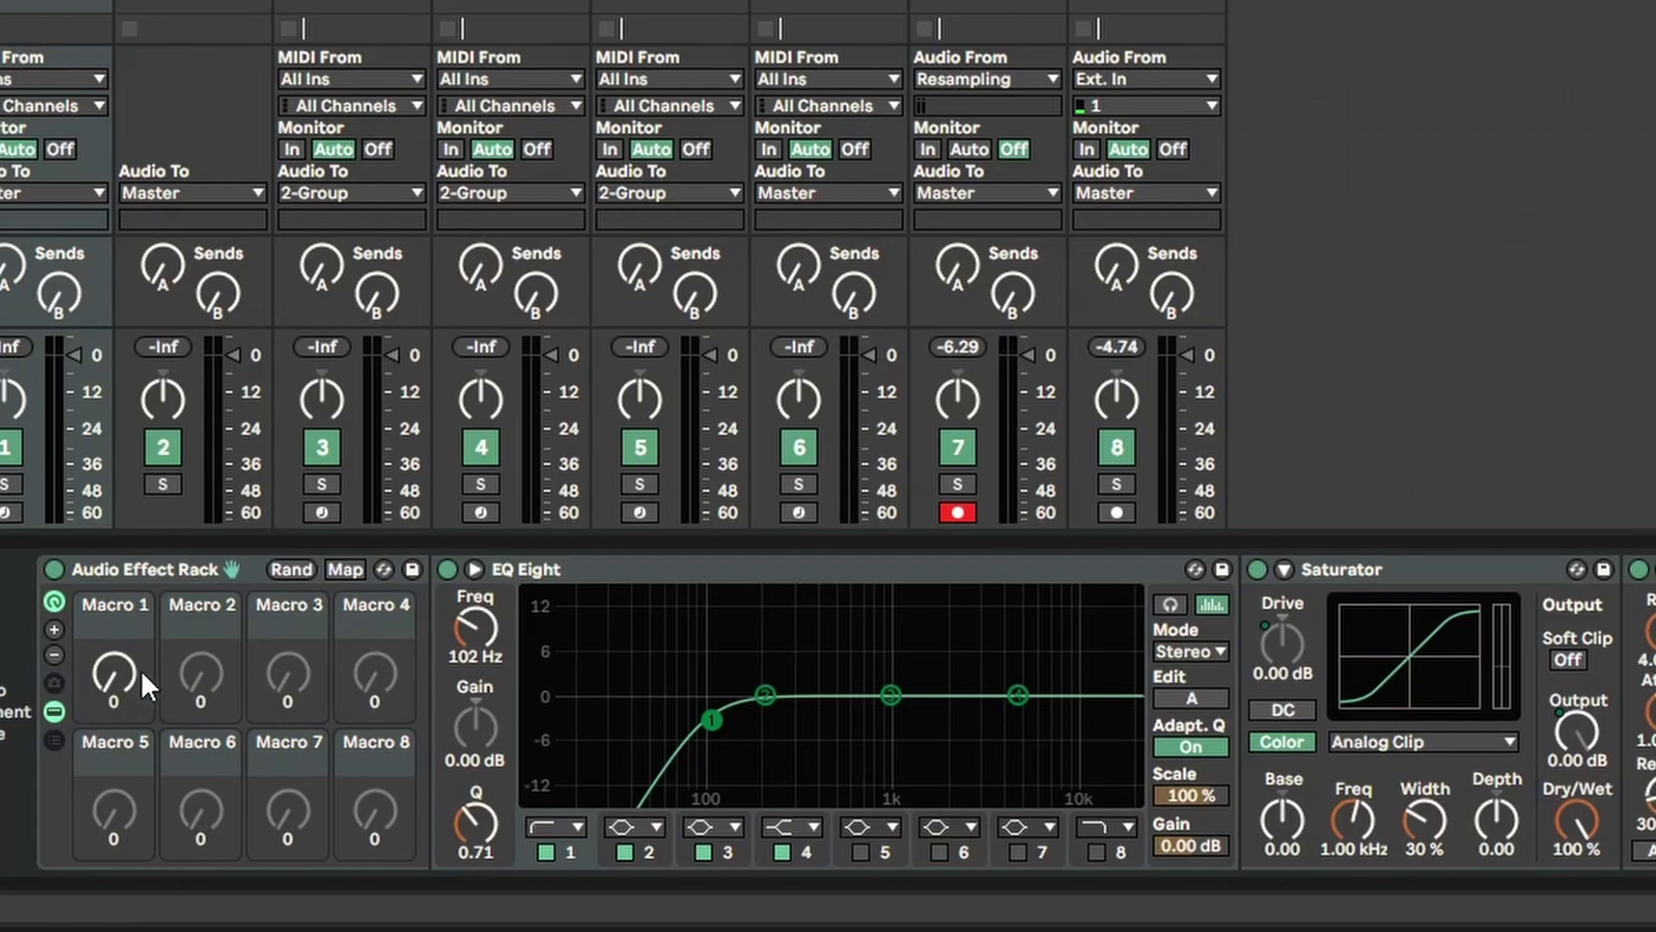
{"action": "left_click", "coordinate": [124, 680]}
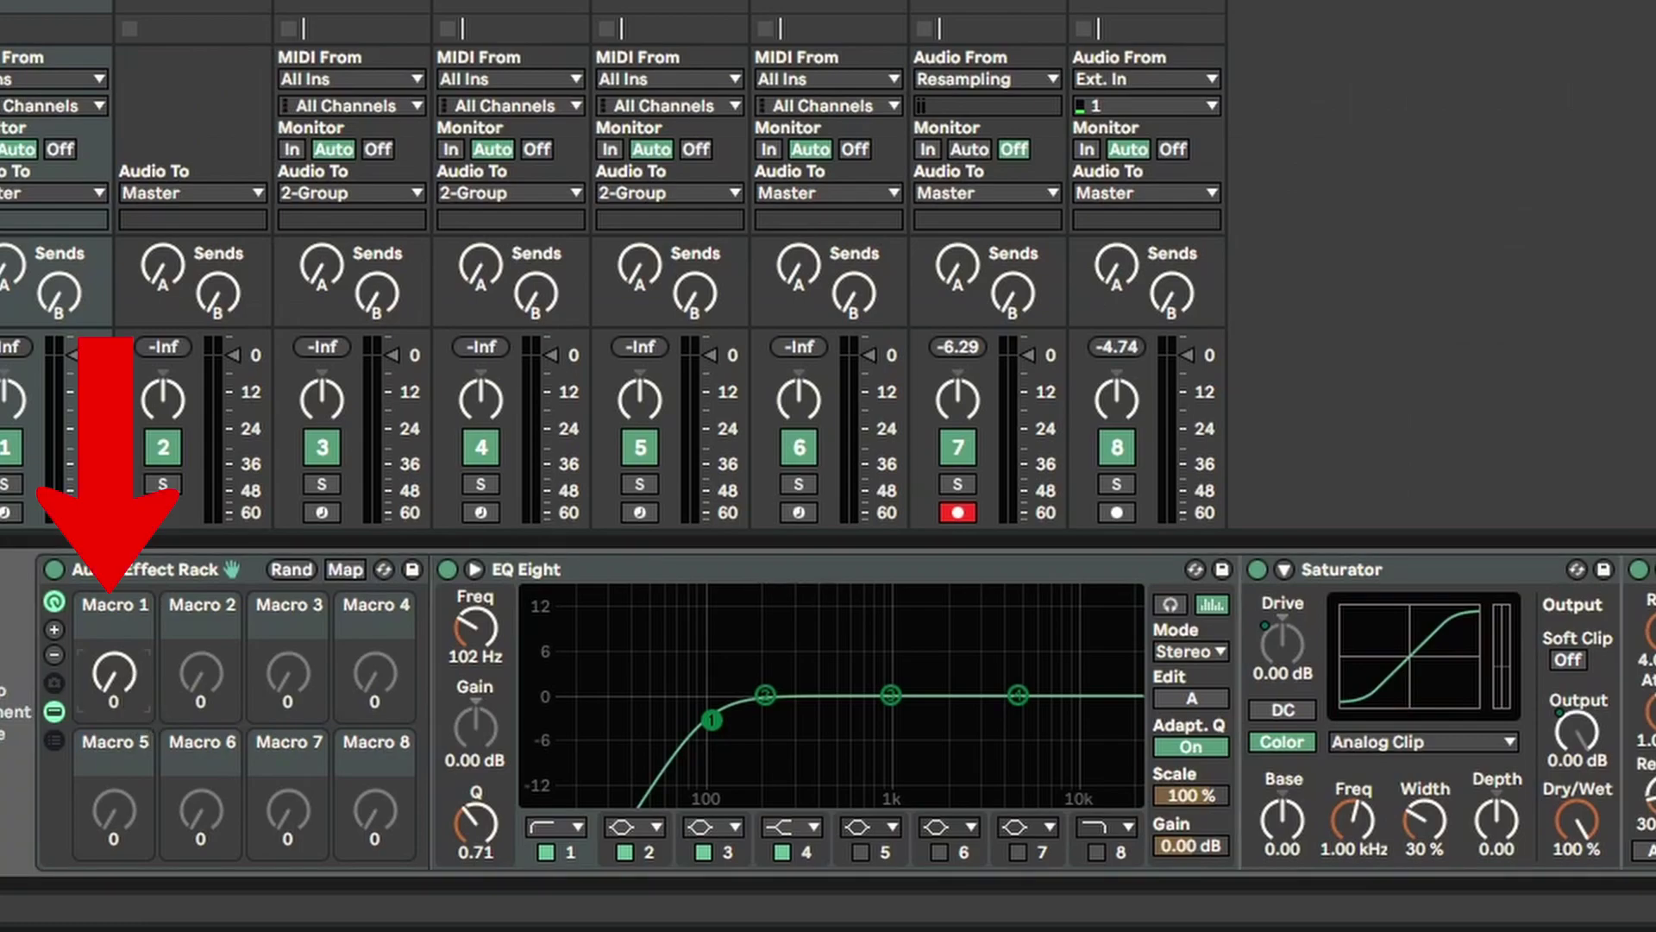
{"action": "left_click_drag", "start_coordinate": [124, 680], "coordinate": [124, 619]}
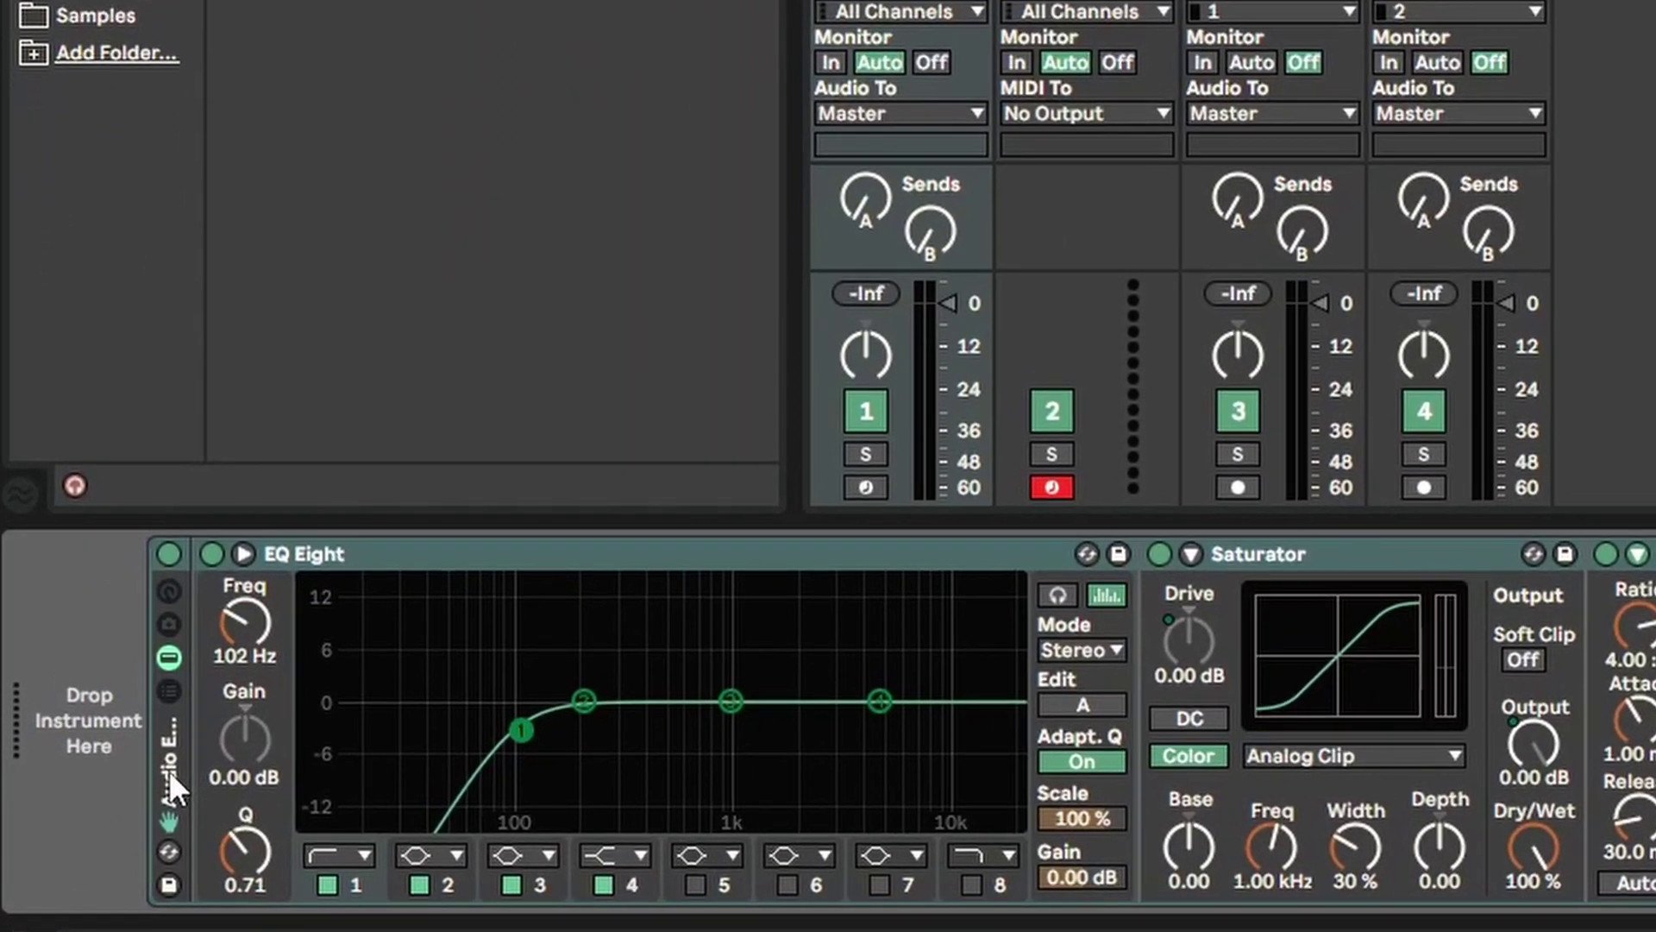
Step: Drop the Audio Effect Rack into the browser's User Library as Audio Effect Rack.adg
{"action": "left_click_drag", "start_coordinate": [88, 830], "coordinate": [241, 521]}
{"action": "left_click_drag", "start_coordinate": [474, 149], "coordinate": [446, 369]}
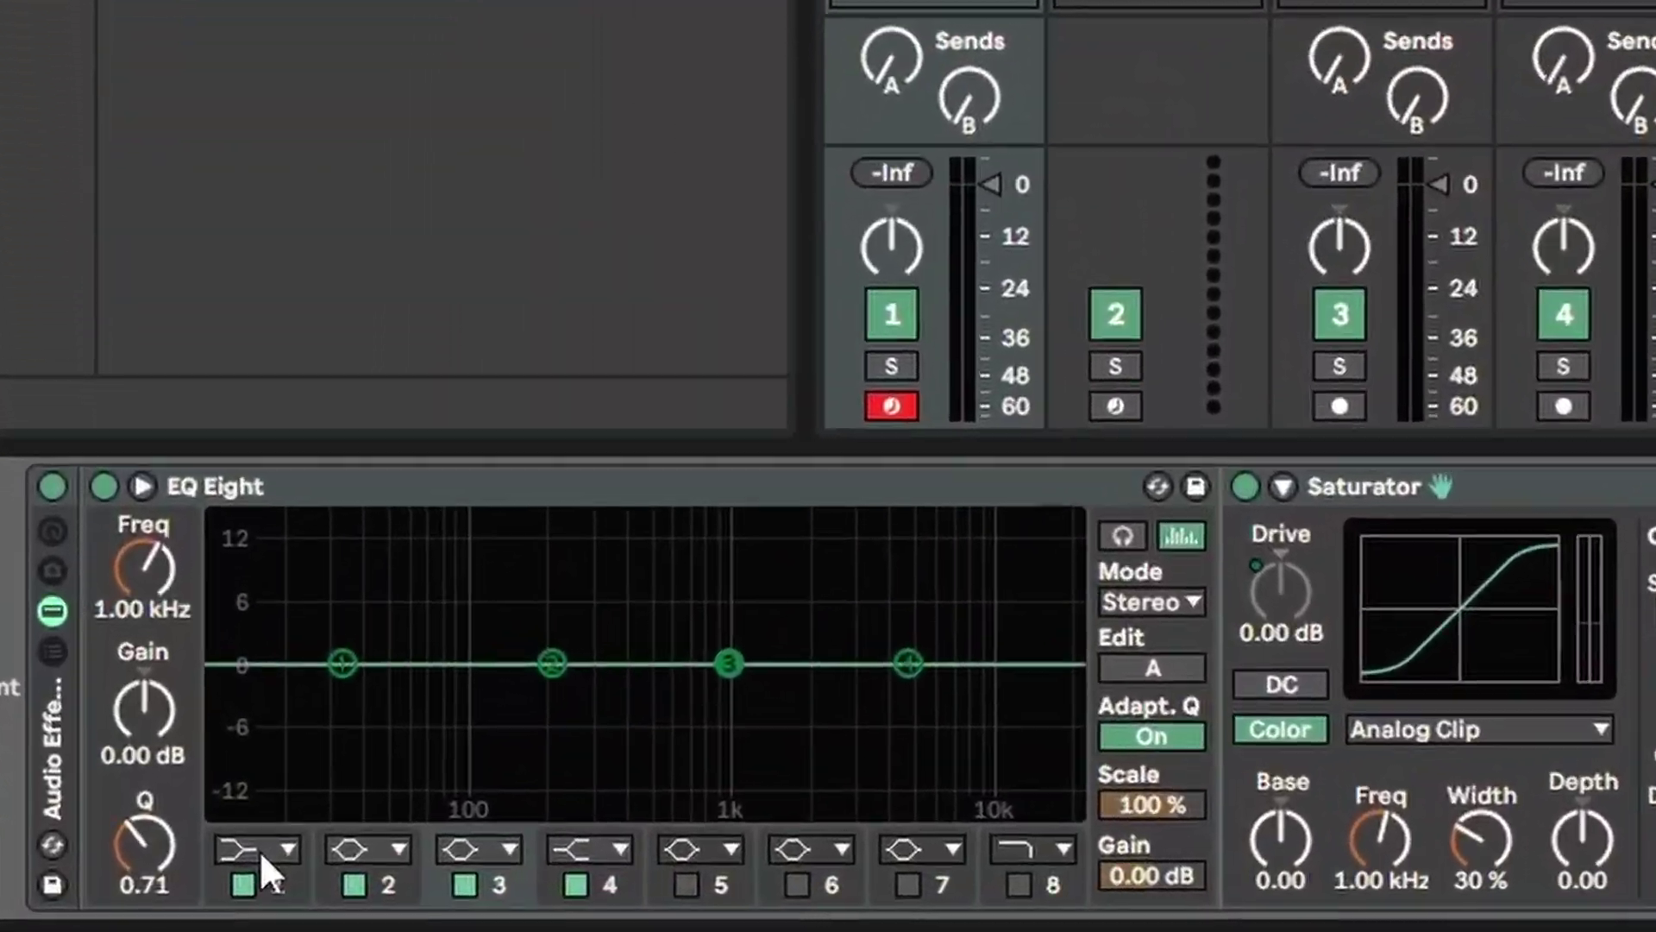
Step: Make EQ Eight band 1 a low cut at about 102 Hz and save as default preset
{"action": "left_click", "coordinate": [260, 850]}
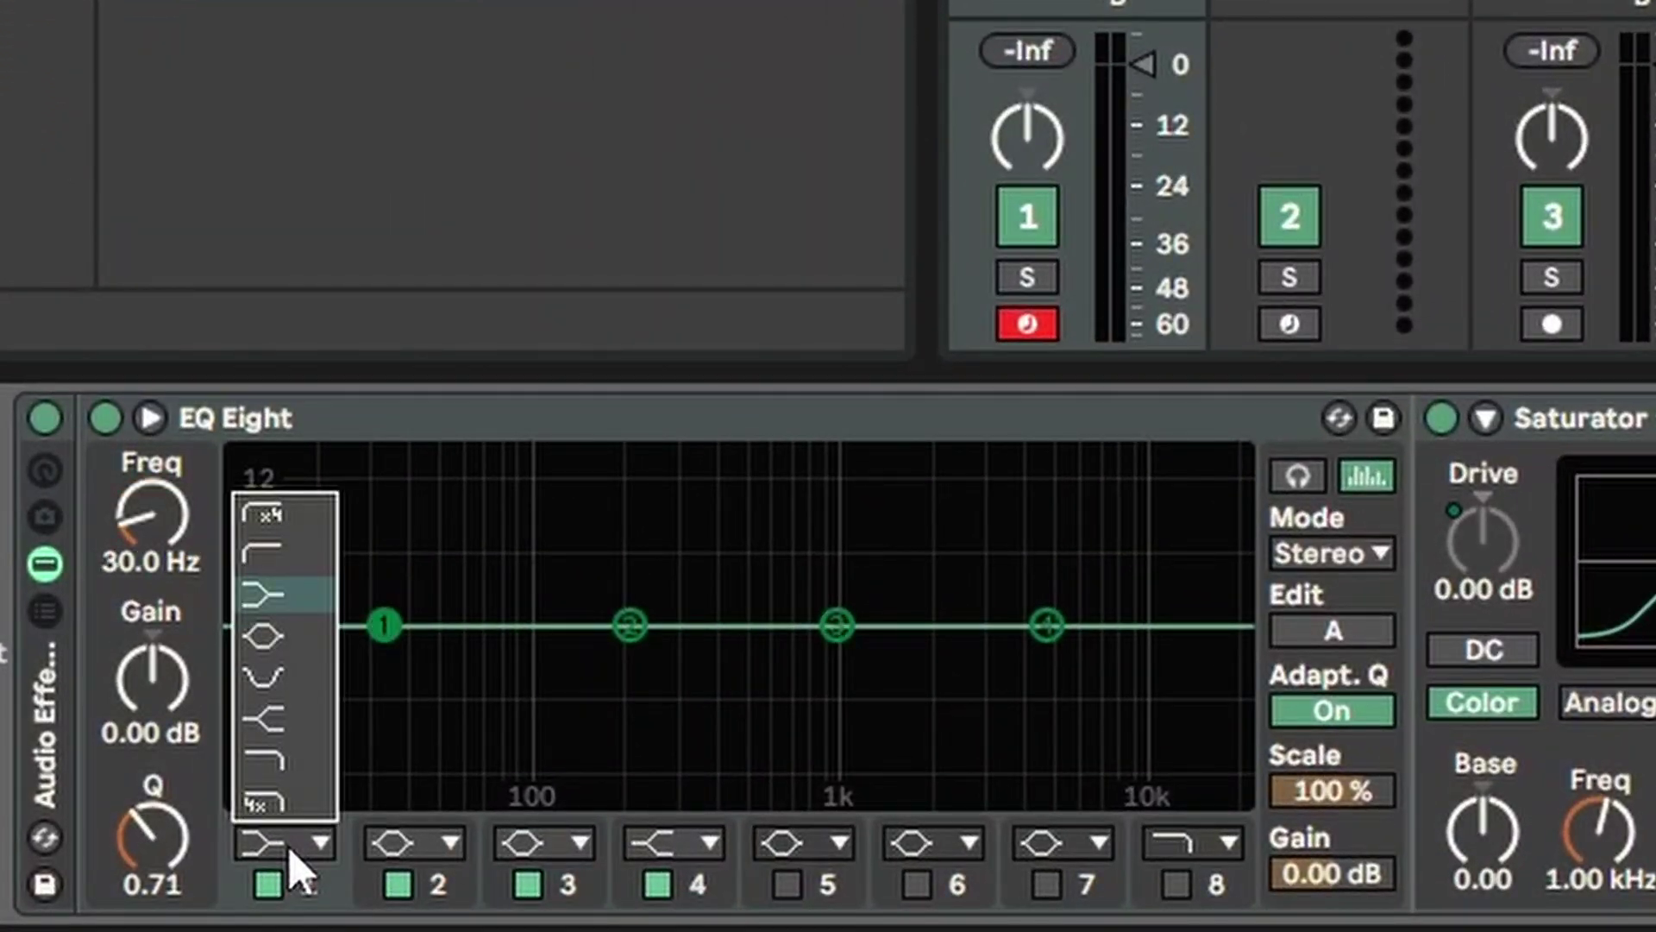
{"action": "left_click", "coordinate": [274, 552]}
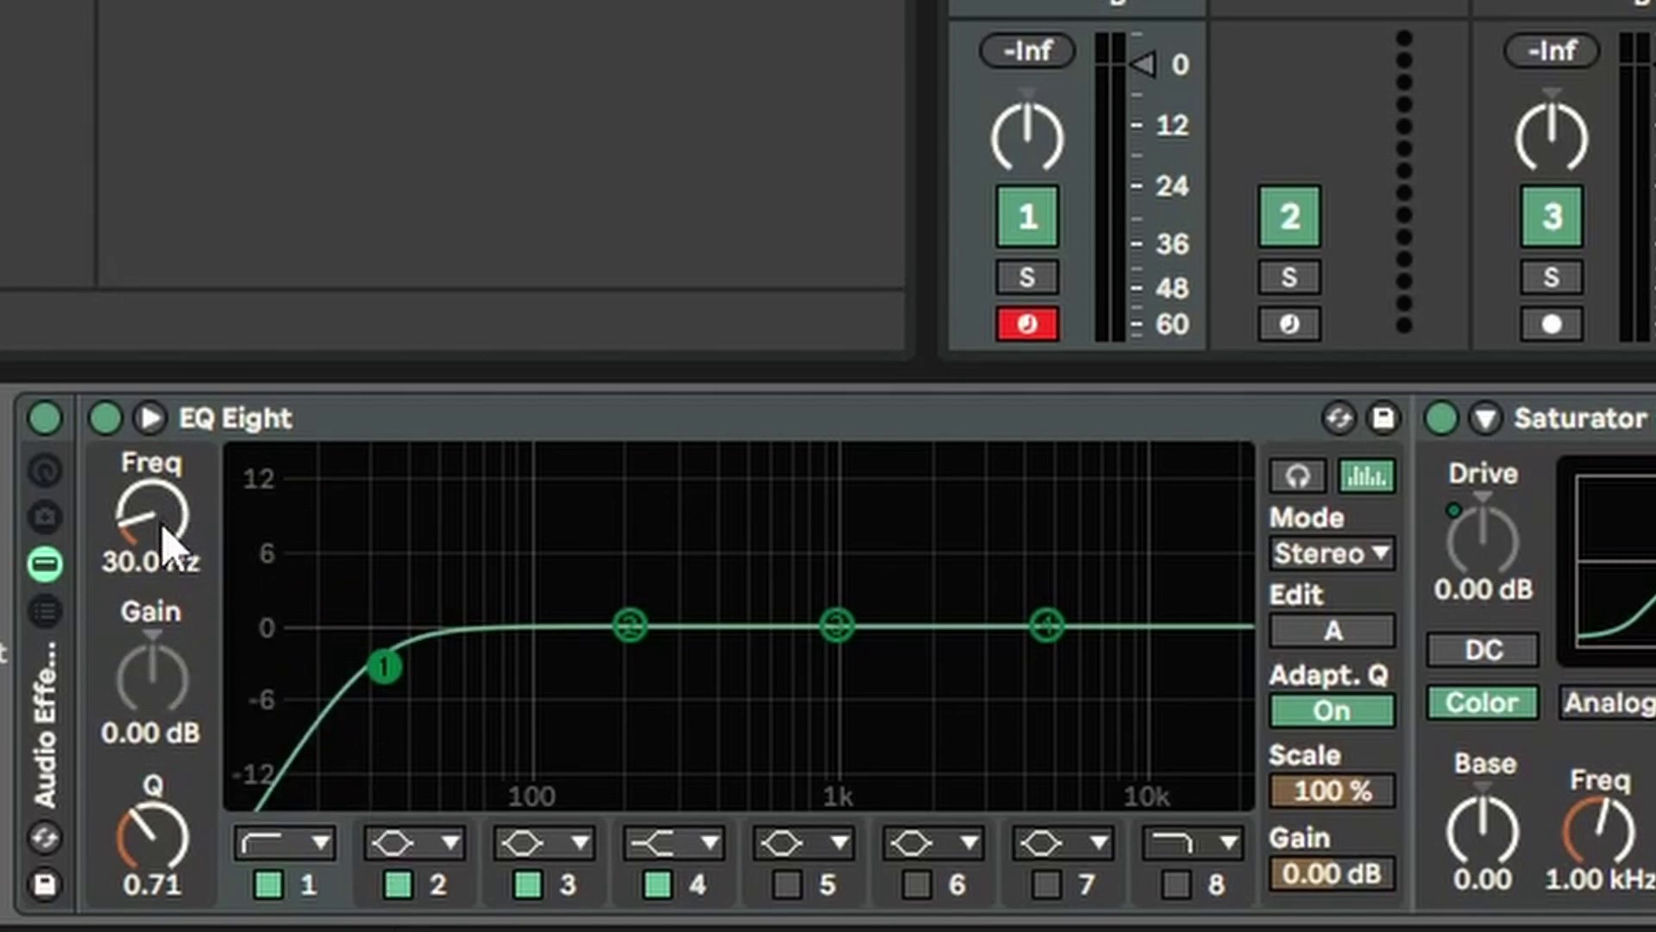
{"action": "left_click_drag", "start_coordinate": [164, 535], "coordinate": [164, 485]}
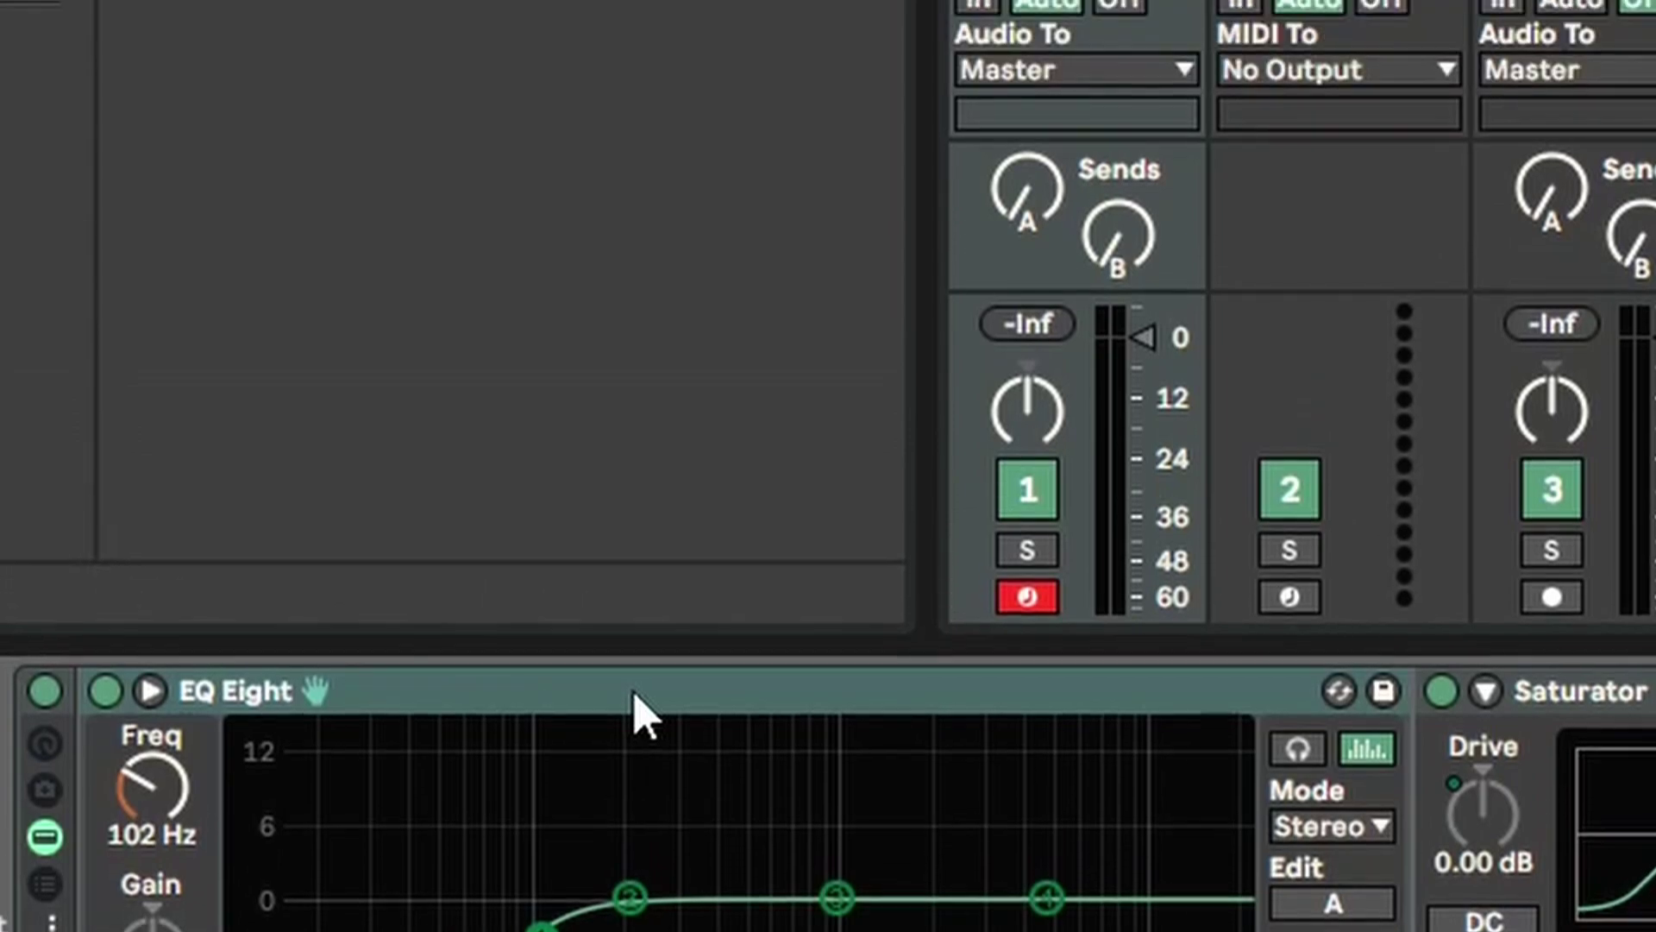
{"action": "right_click", "coordinate": [635, 420]}
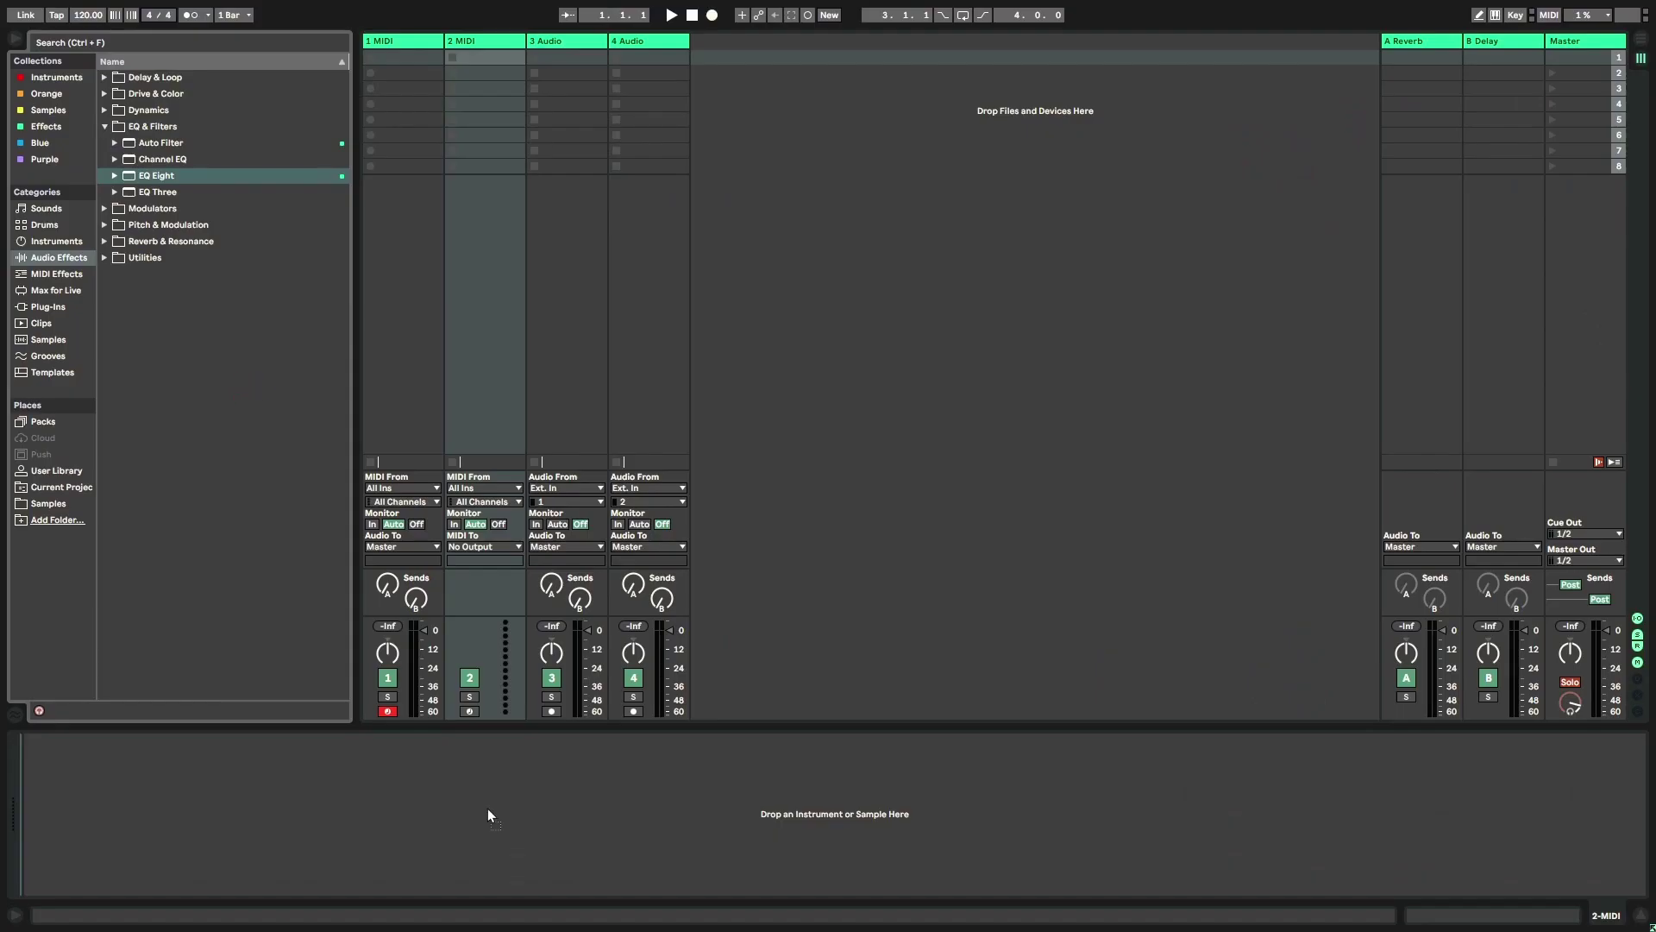
{"action": "key", "text": "Return"}
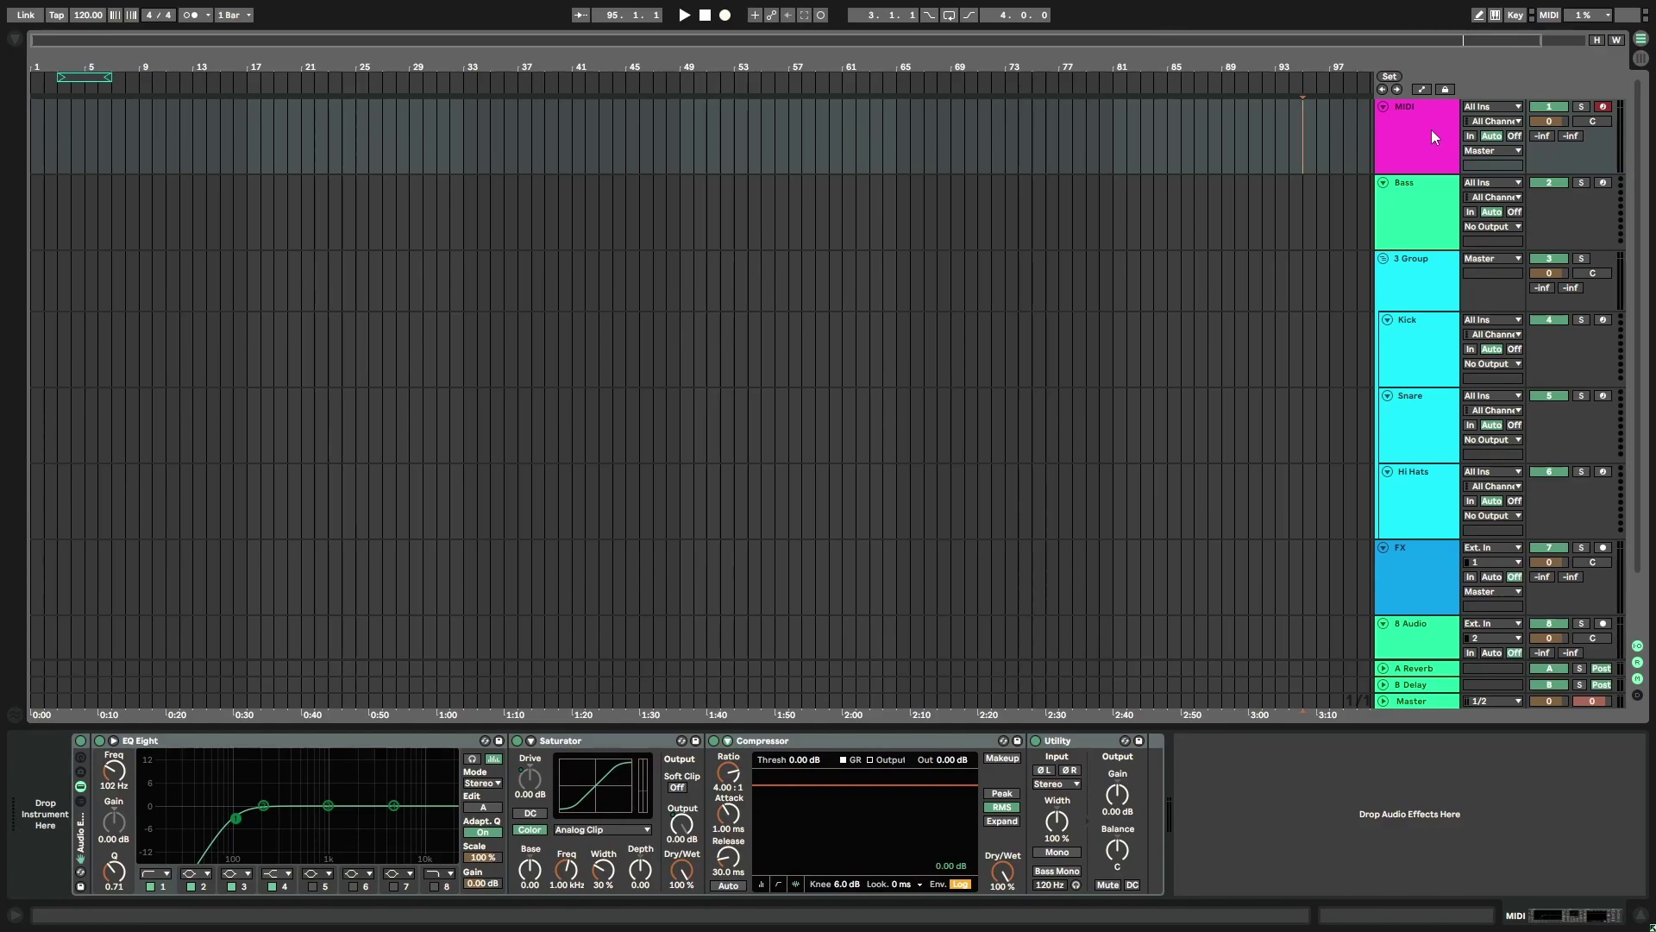
Step: Save the magenta MIDI track as the default MIDI track, then insert and select a new one
{"action": "right_click", "coordinate": [1431, 129]}
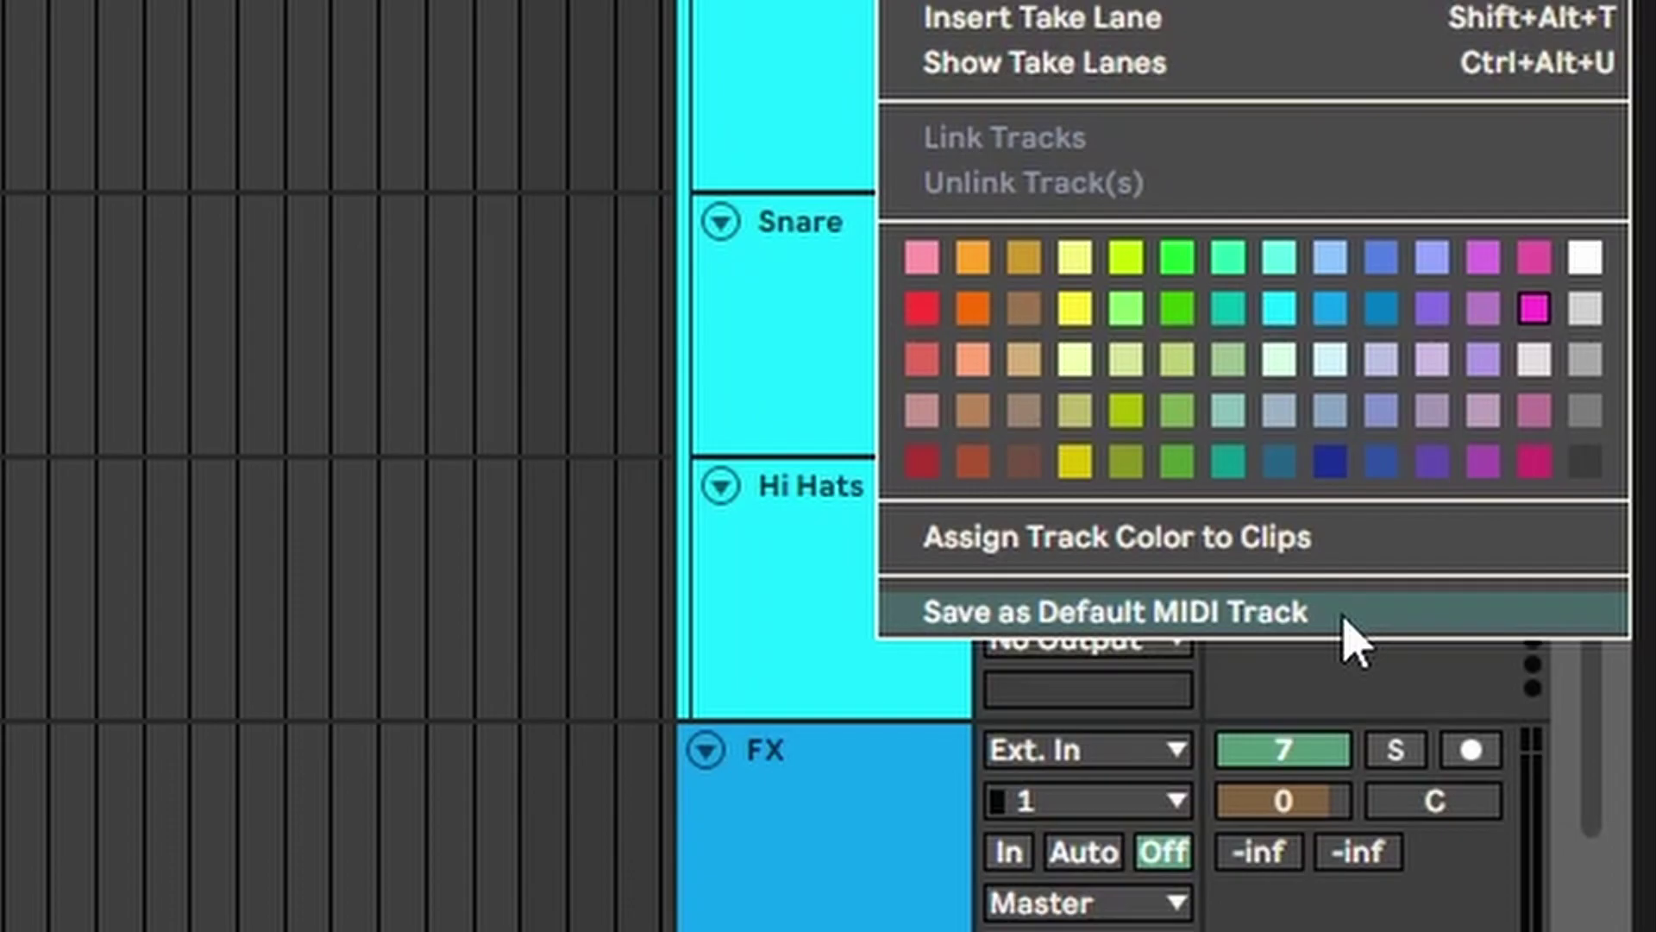
{"action": "left_click", "coordinate": [1343, 616]}
{"action": "right_click", "coordinate": [1423, 146]}
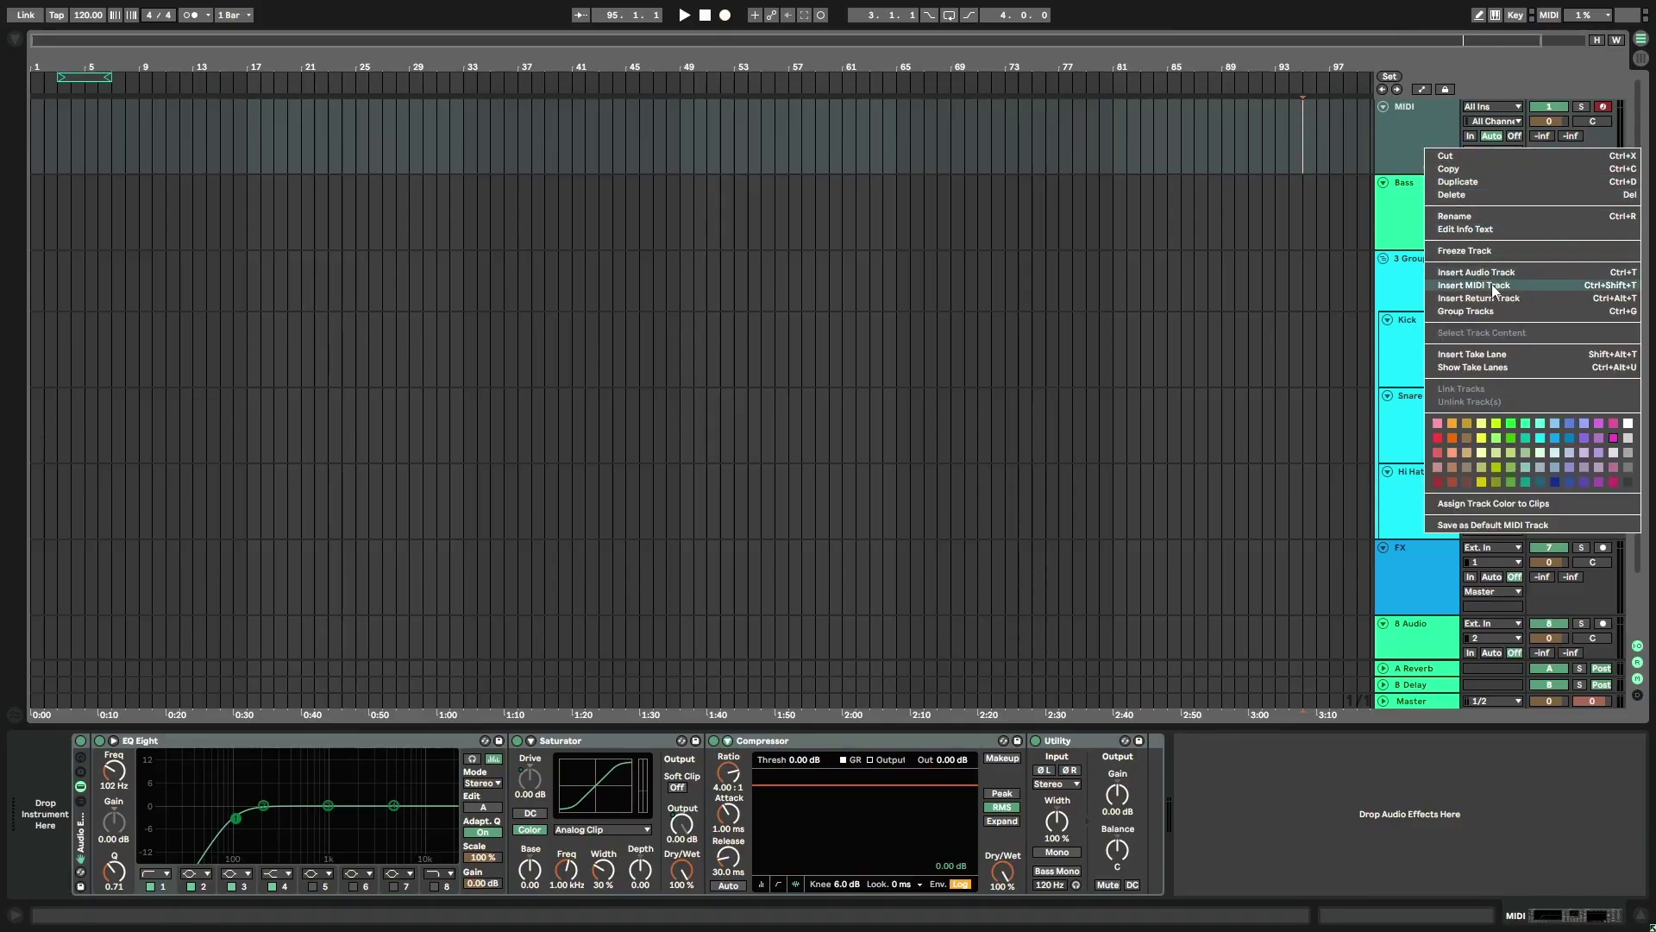
{"action": "left_click", "coordinate": [1492, 284]}
{"action": "left_click", "coordinate": [1436, 190]}
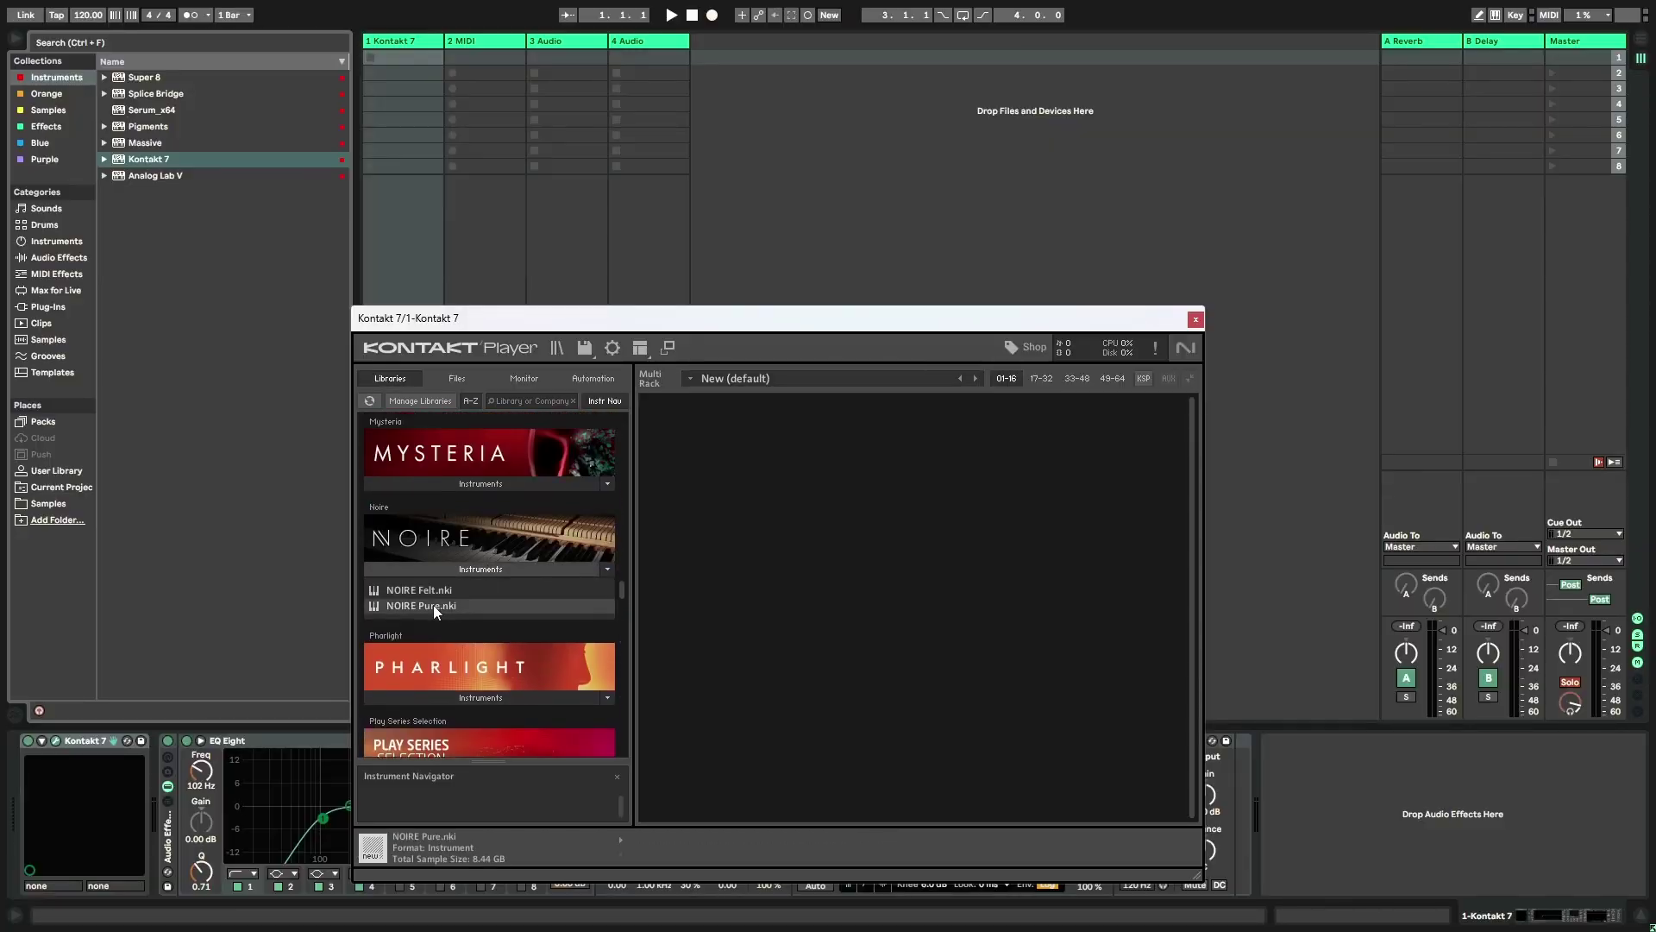
Step: Load NOIRE Pure.nki from the Noire library into Kontakt 7
{"action": "double_click", "coordinate": [435, 607]}
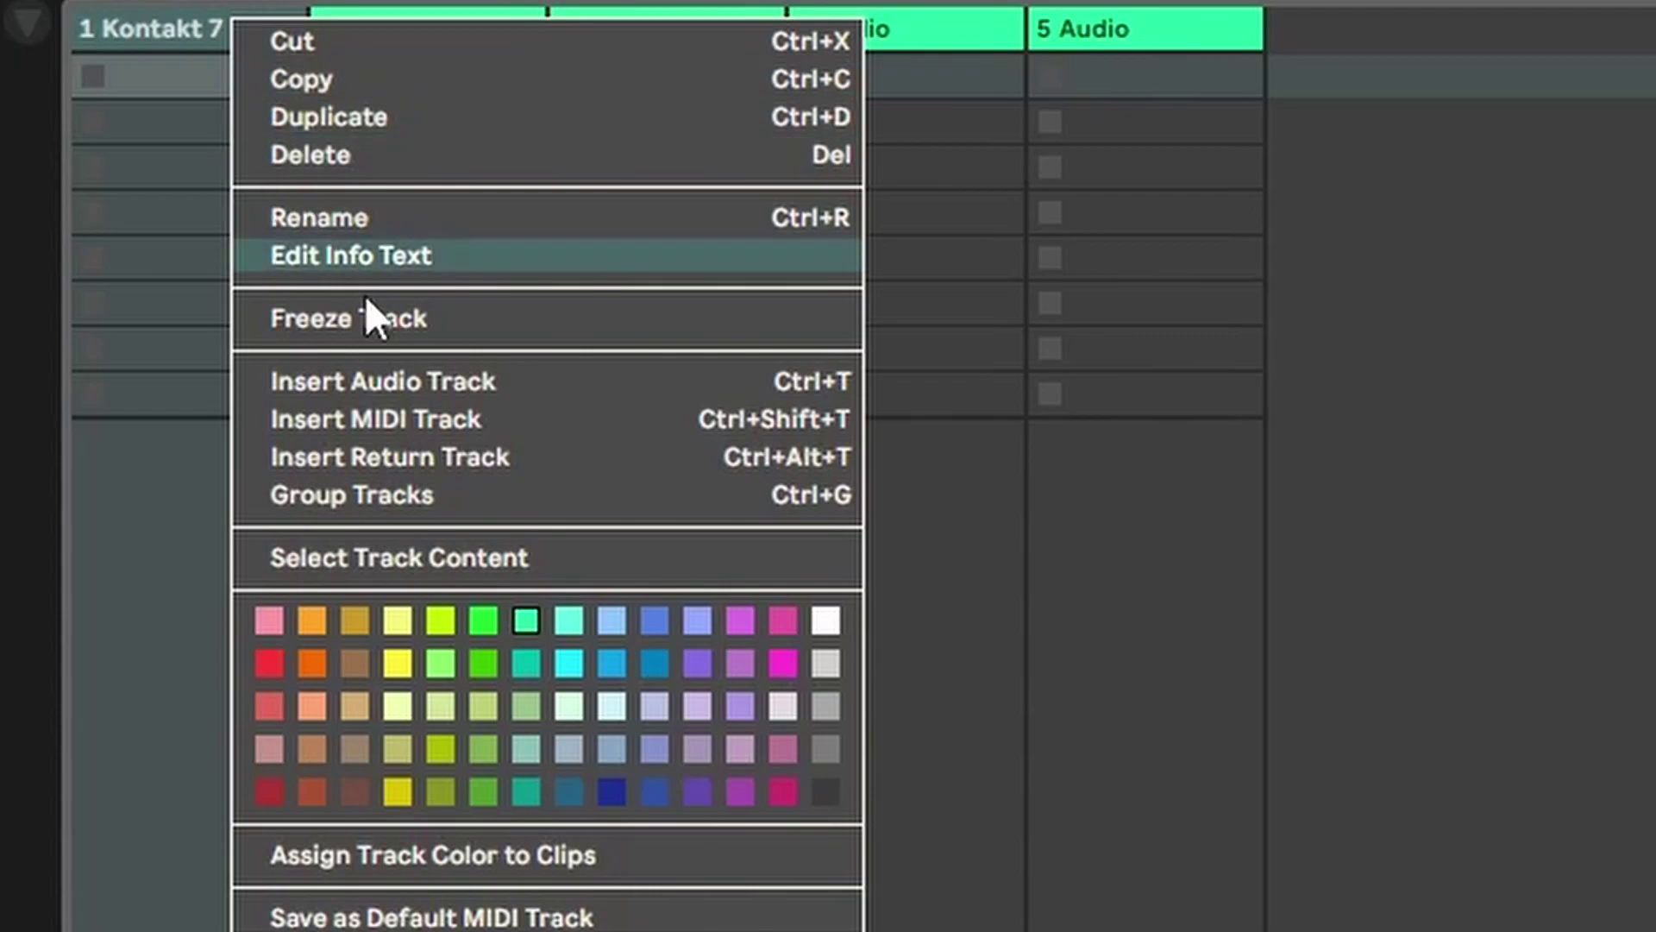
Step: Colour the Kontakt 7 track magenta, and make track 2 cyan and named Kick
{"action": "left_click", "coordinate": [766, 667]}
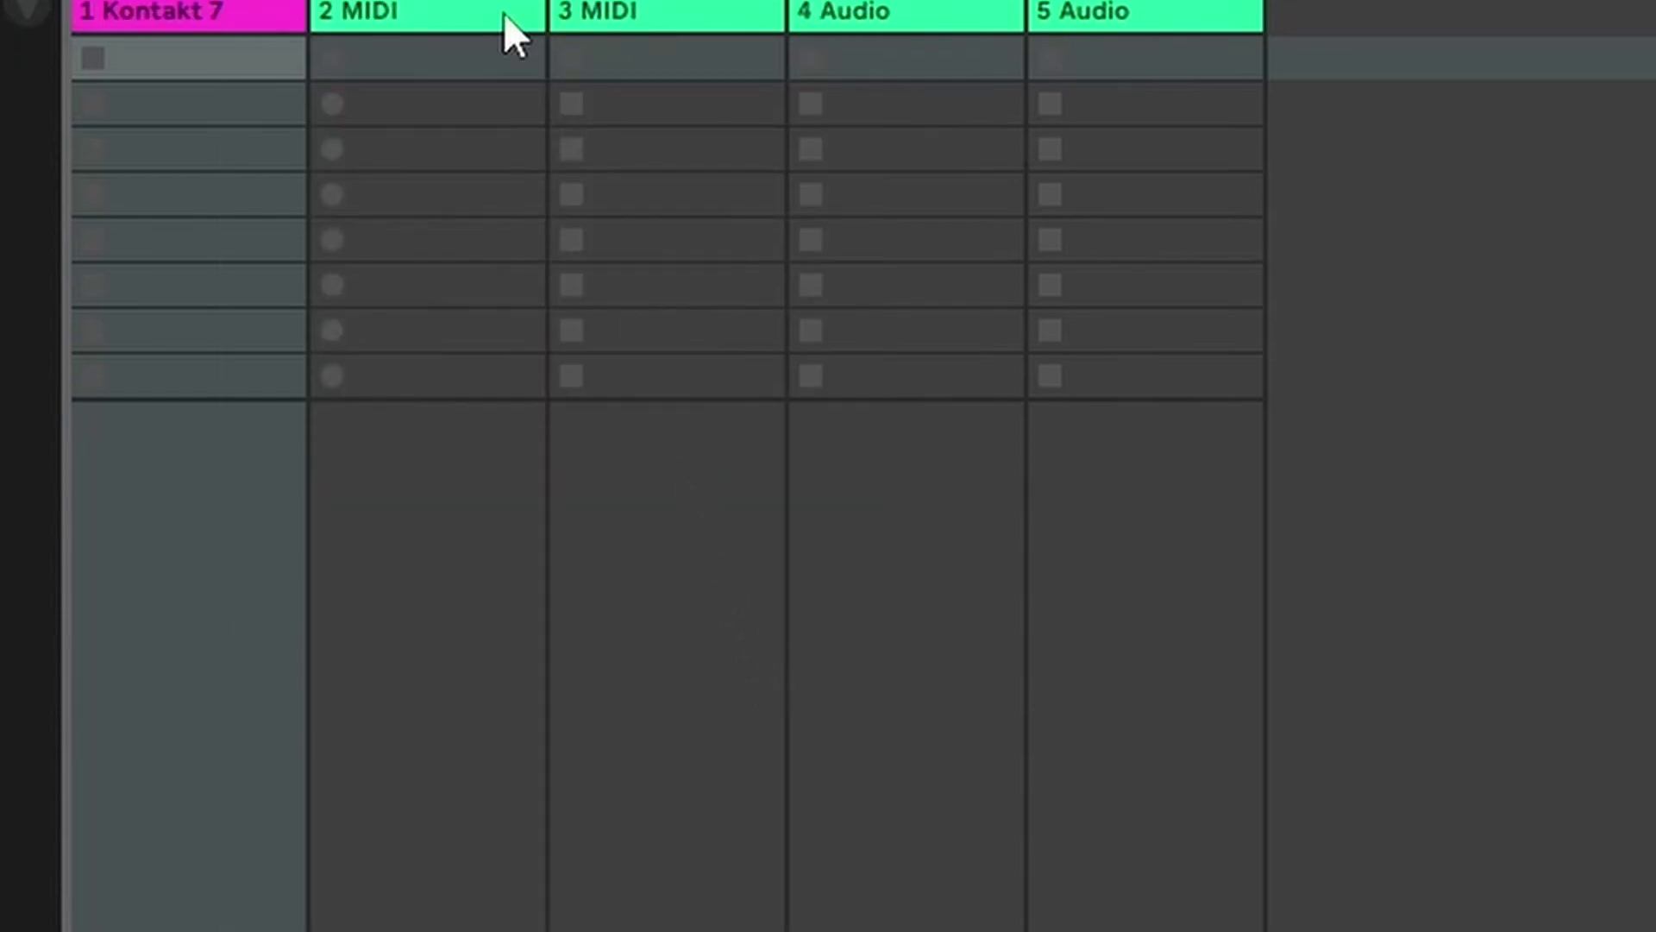
{"action": "left_click", "coordinate": [506, 34]}
{"action": "right_click", "coordinate": [506, 34]}
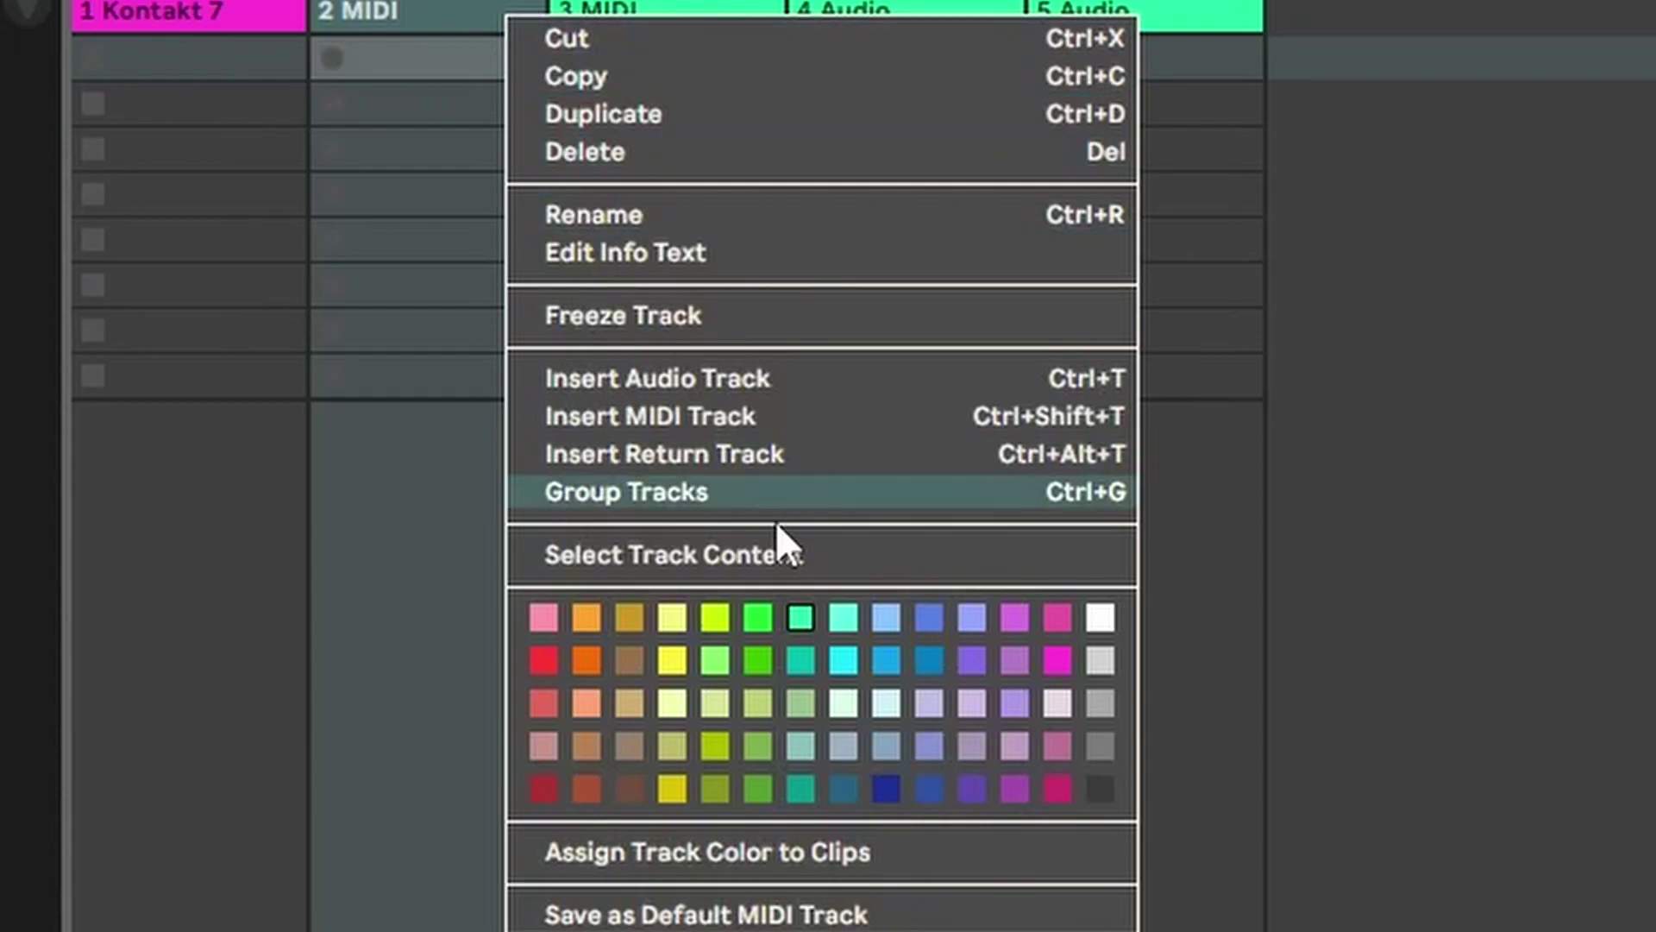
{"action": "left_click", "coordinate": [844, 661]}
{"action": "key", "text": "super+r"}
{"action": "type", "text": "K"}
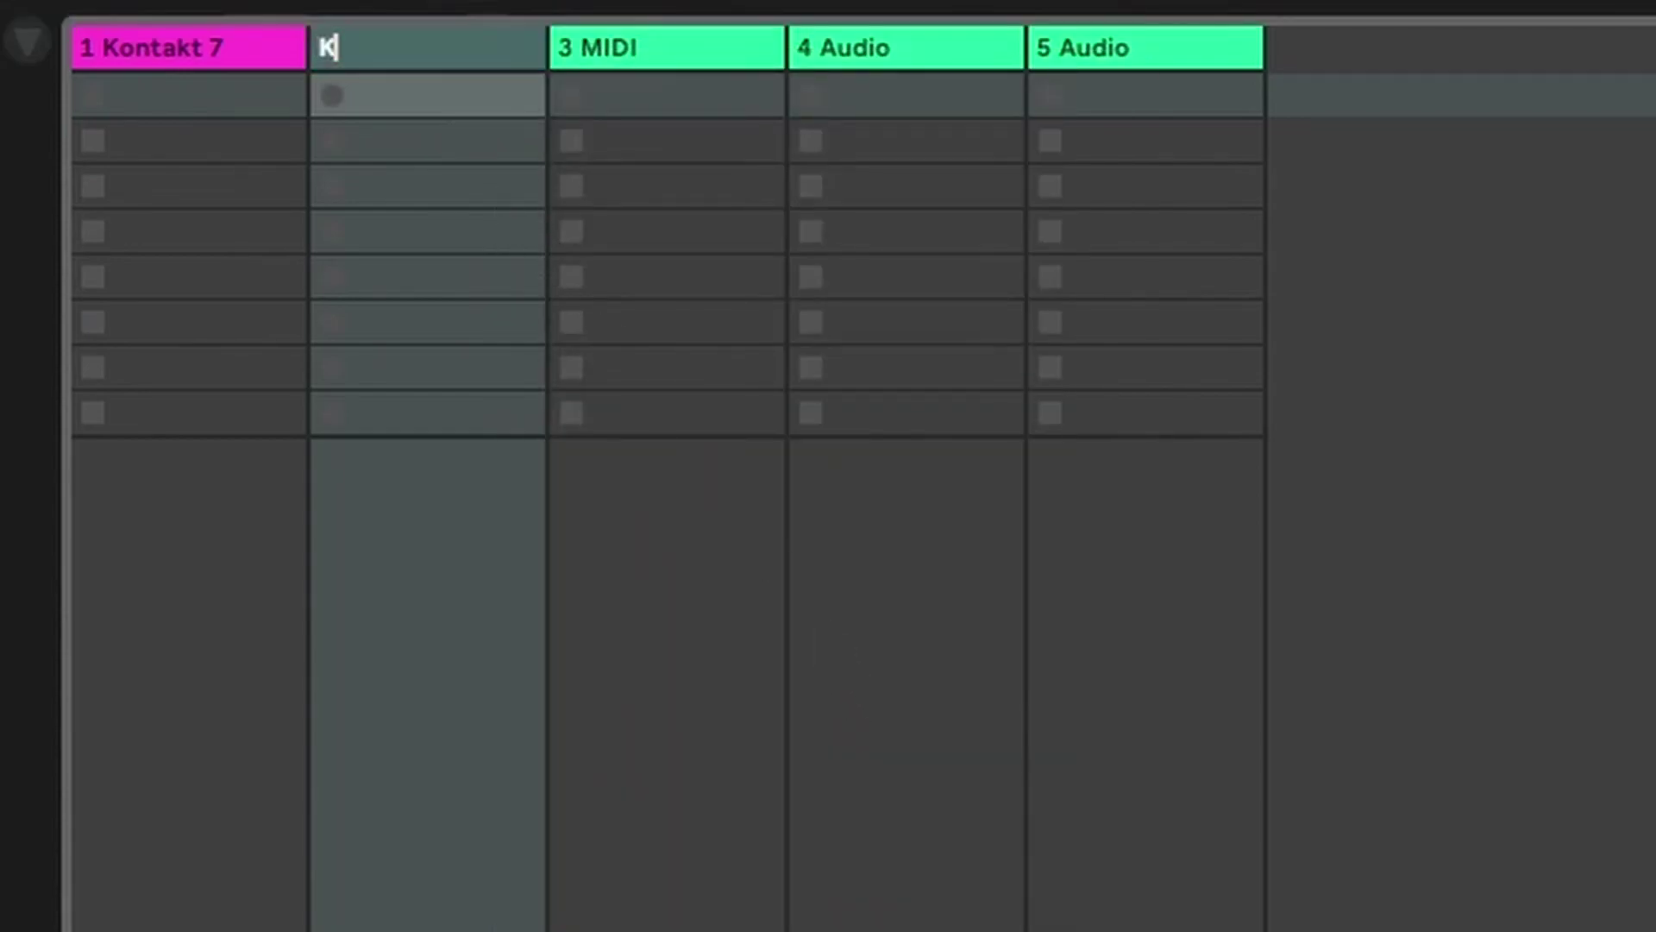
{"action": "type", "text": "ick"}
{"action": "key", "text": "Return"}
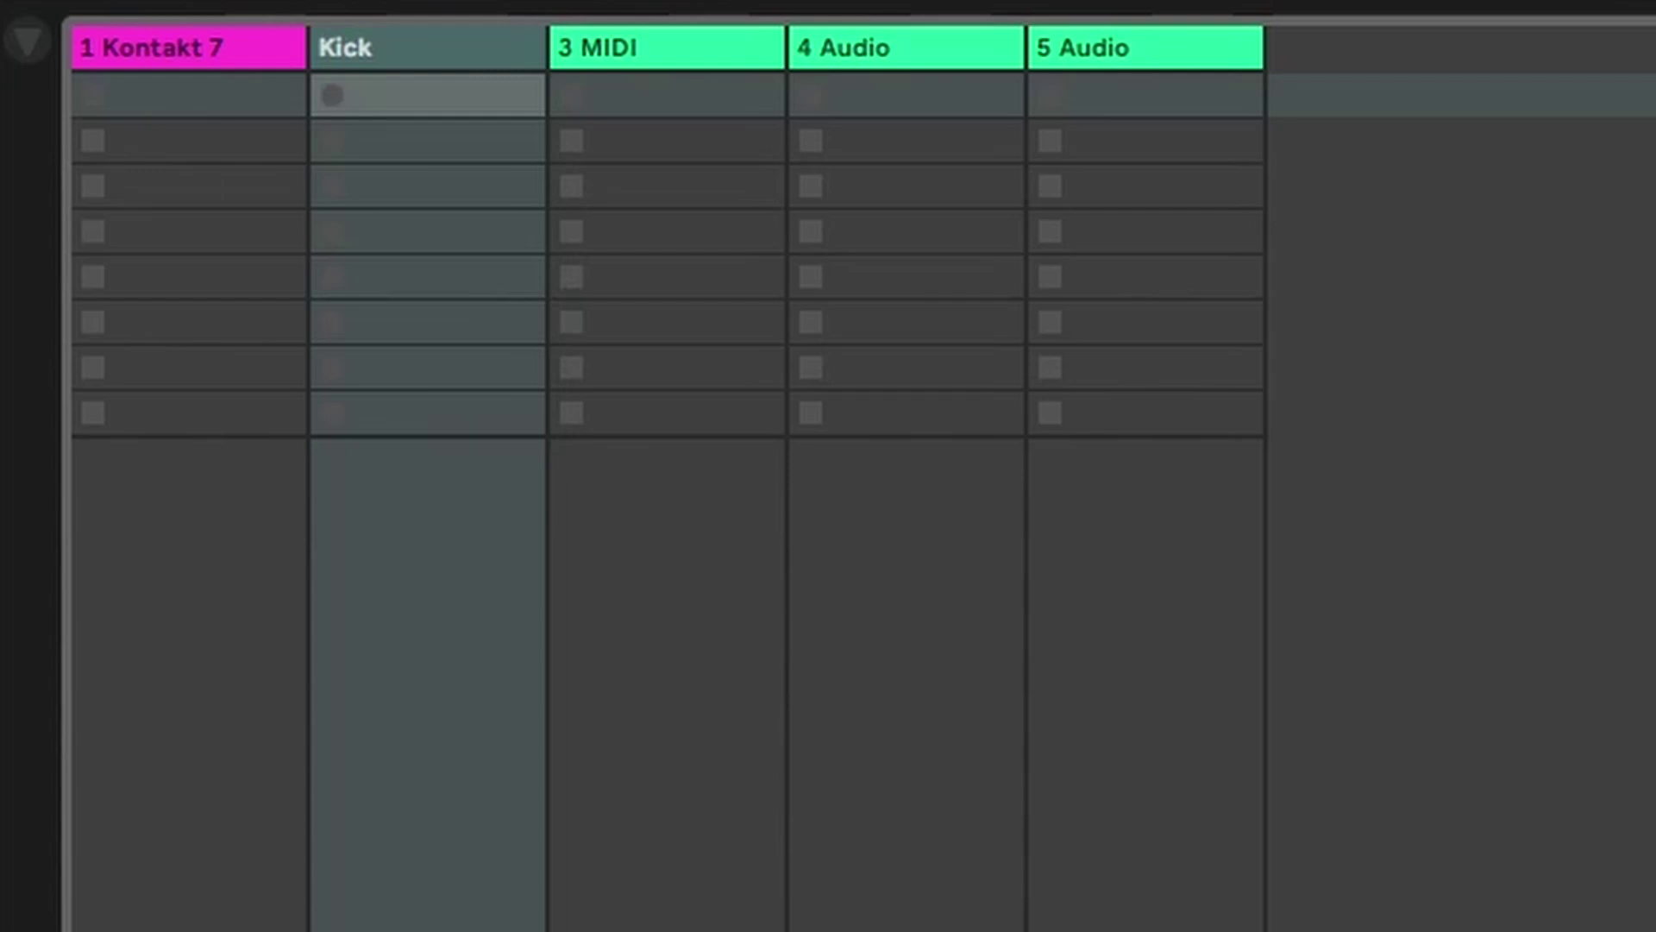
Step: Duplicate the Kick track and start renaming the copy to Snare
{"action": "key", "text": "ctrl+d"}
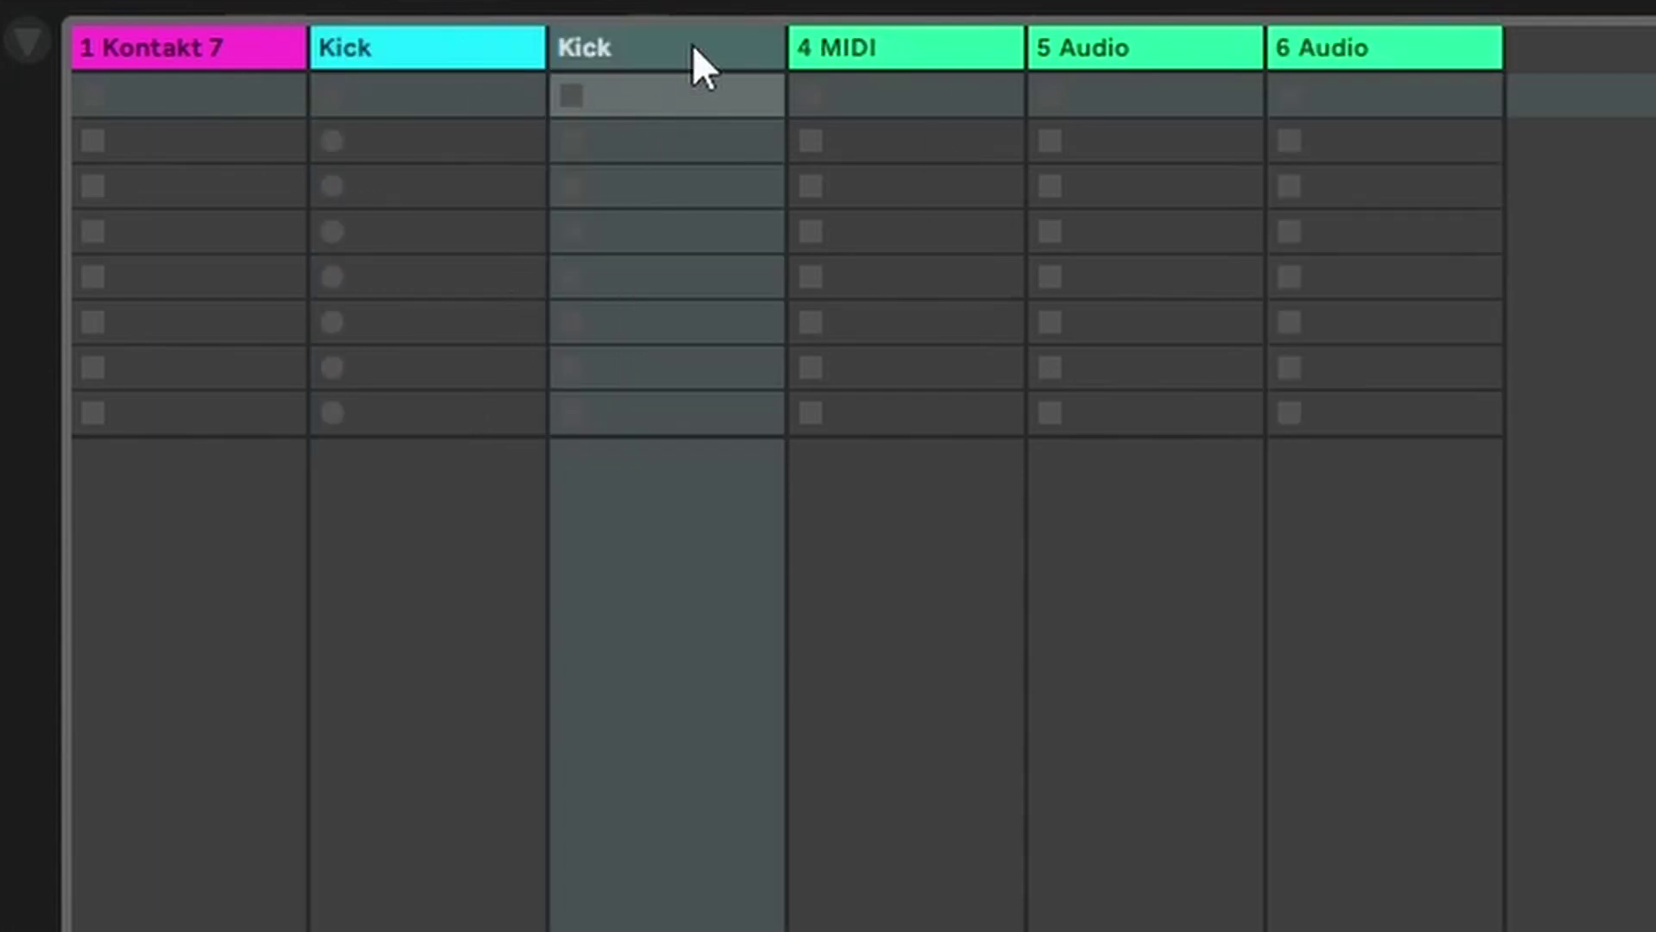
{"action": "right_click", "coordinate": [691, 45]}
{"action": "left_click", "coordinate": [811, 243]}
{"action": "type", "text": "Snare"}
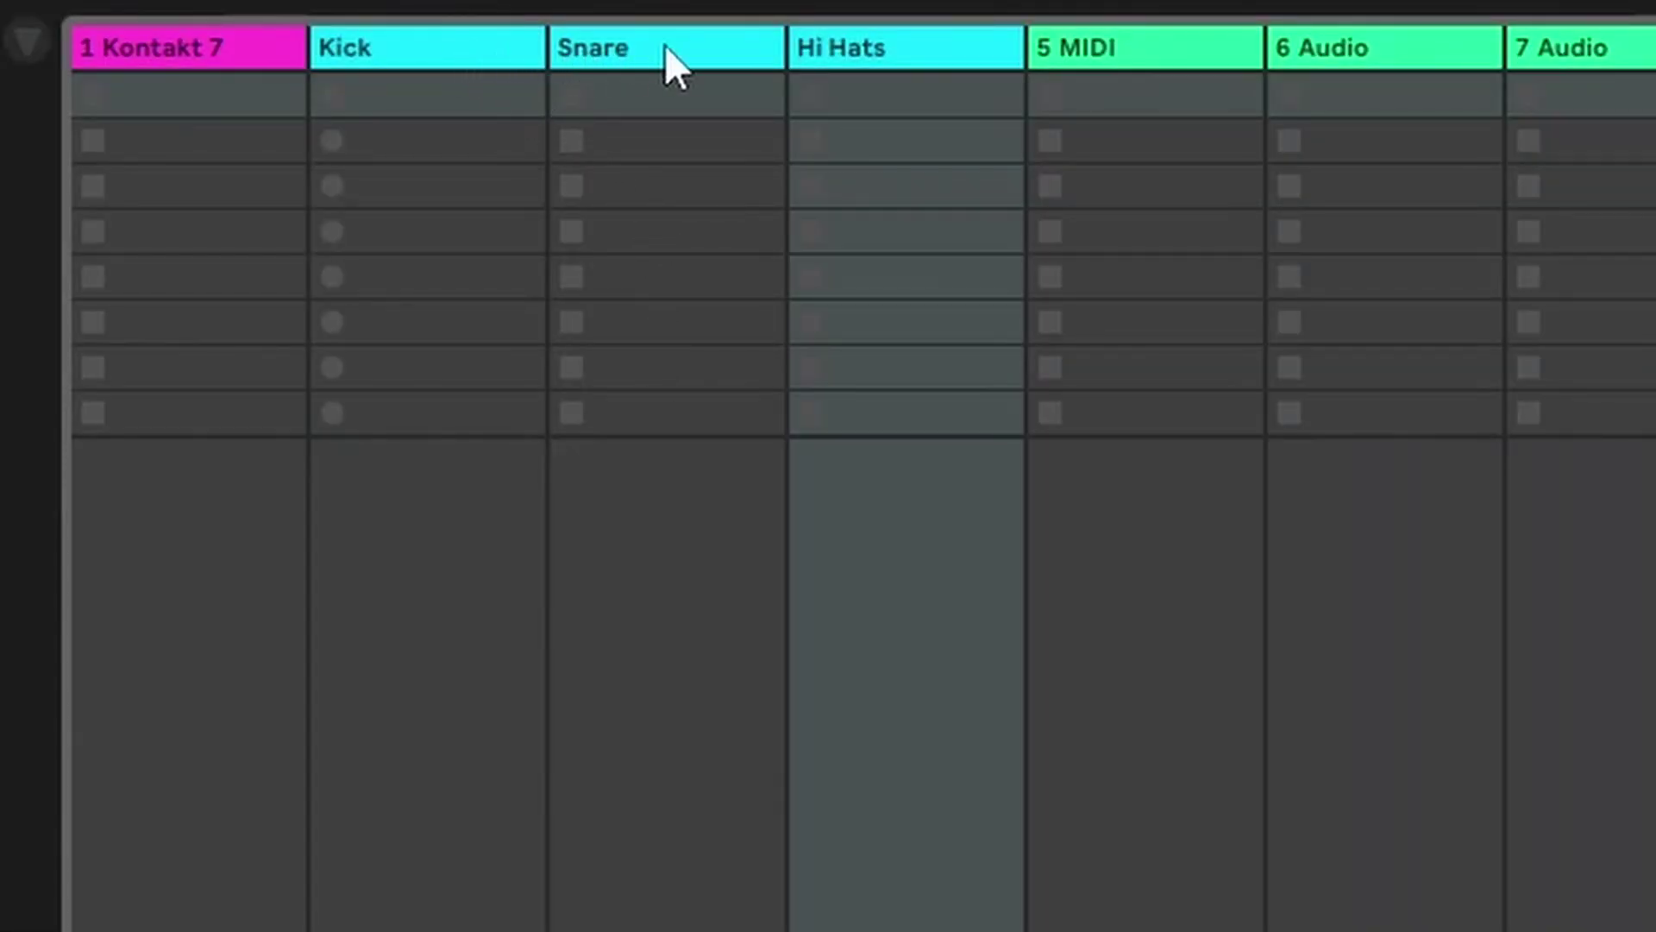
Step: Group the Kick, Snare and Hi Hats tracks into one group track
{"action": "left_click", "coordinate": [441, 45]}
{"action": "left_click", "coordinate": [876, 43], "text": "shift"}
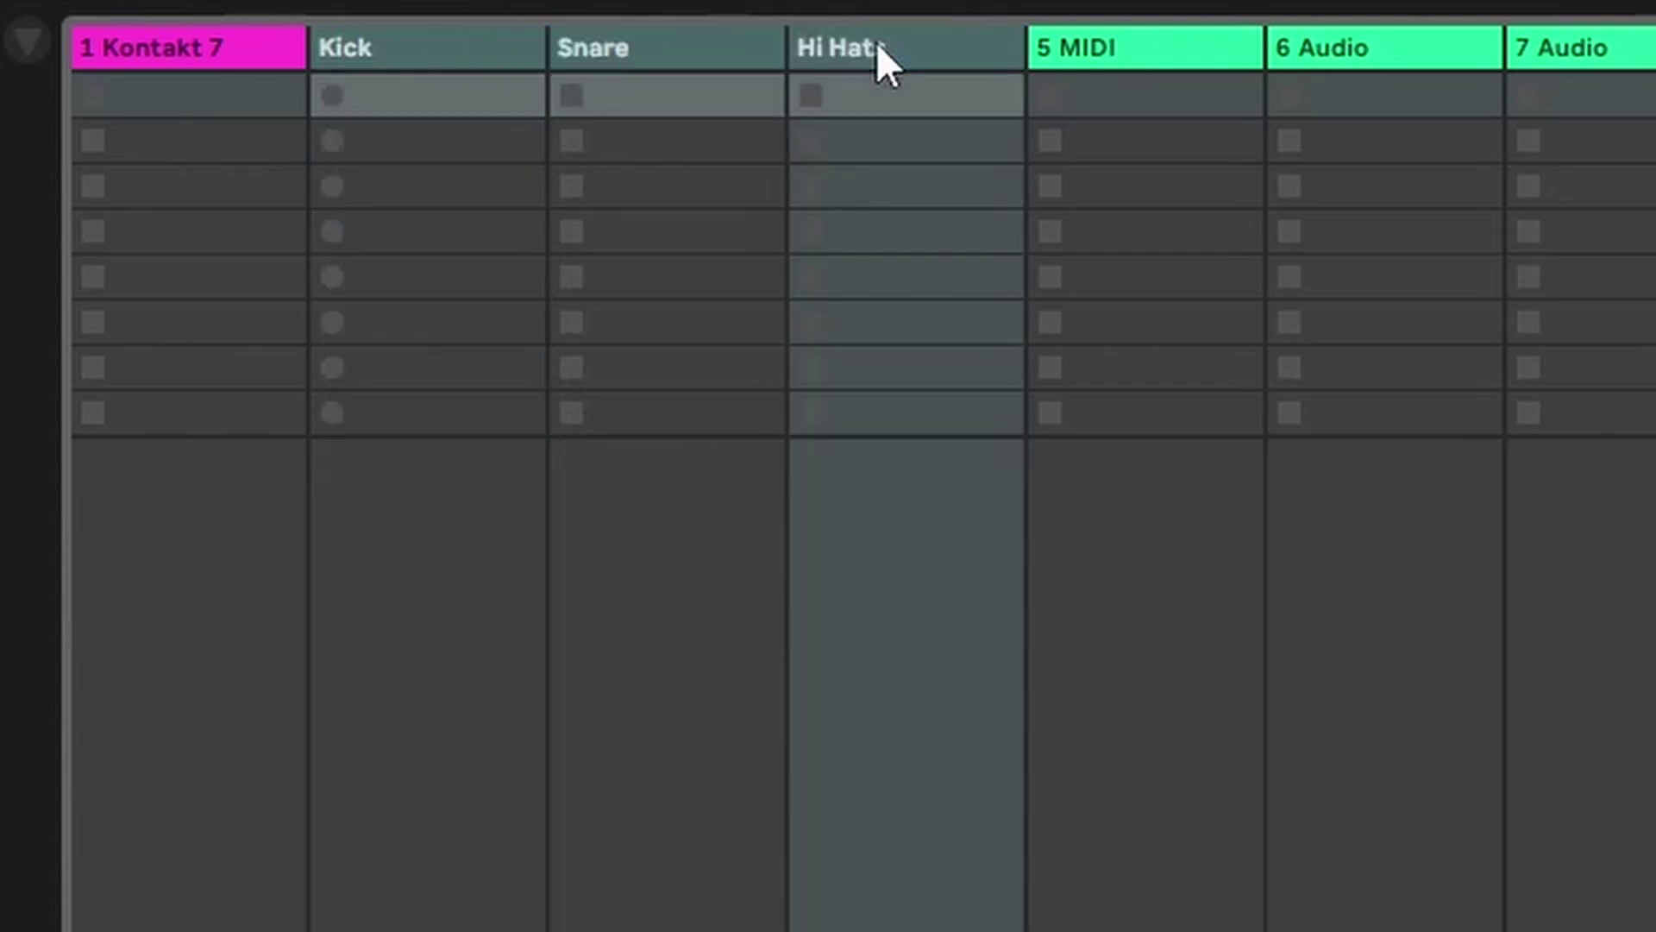
{"action": "key", "text": "ctrl+g"}
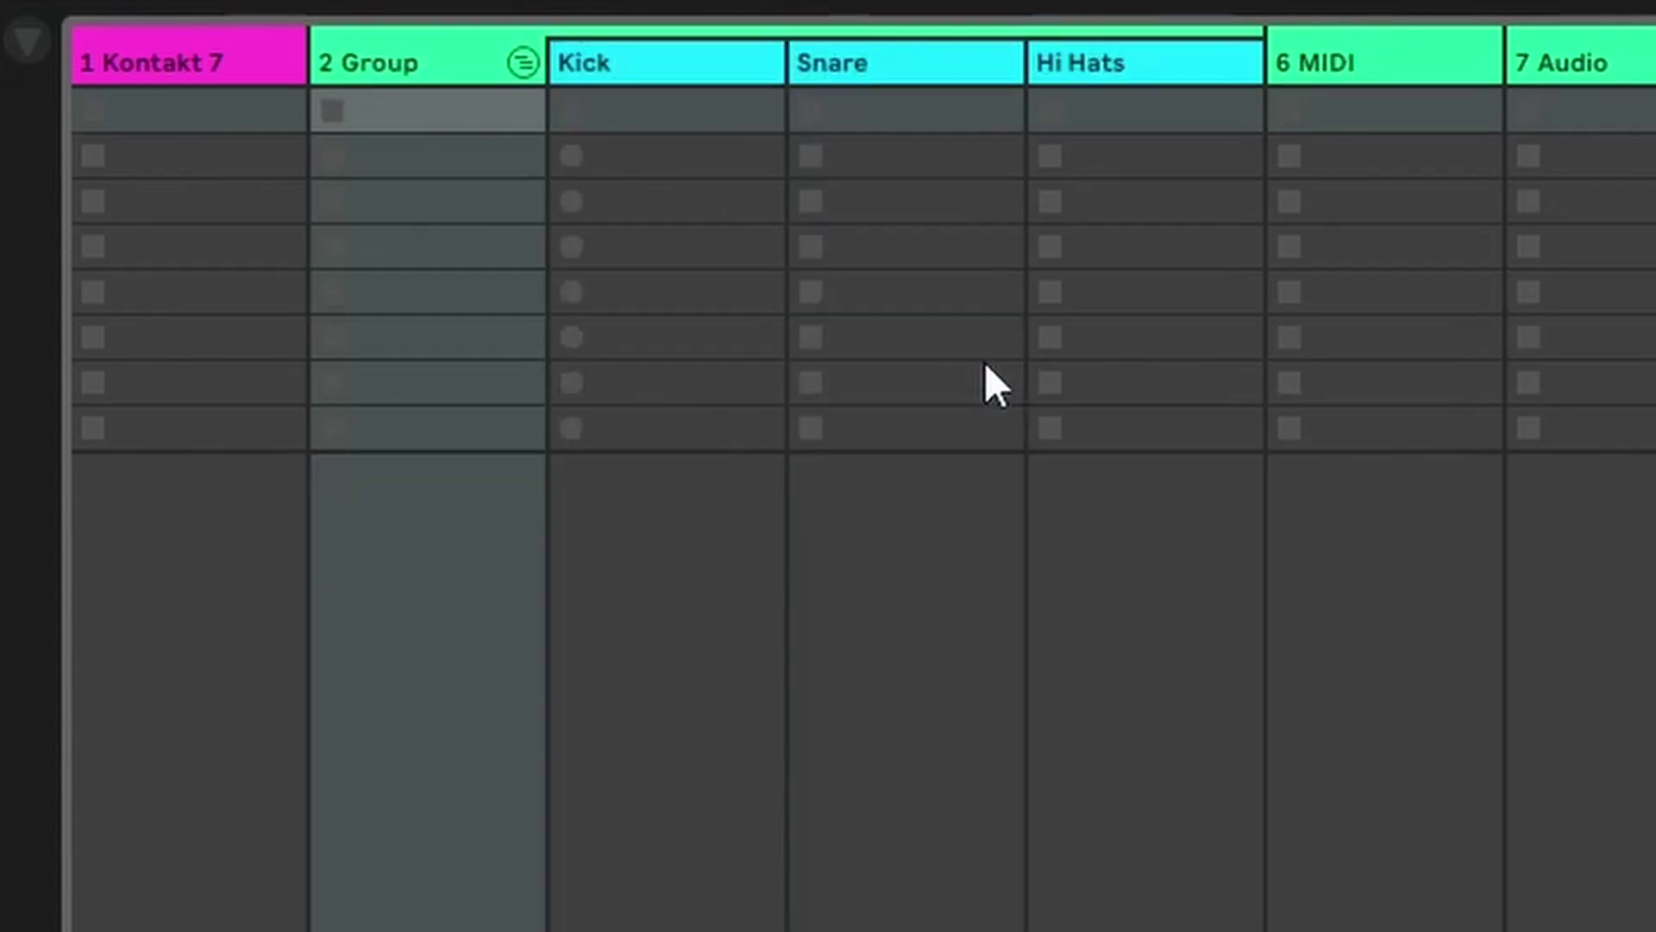
Step: Colour the 2 Group track cyan and add an EQ Eight to it
{"action": "left_click", "coordinate": [473, 64]}
{"action": "right_click", "coordinate": [474, 64]}
{"action": "left_click", "coordinate": [830, 685]}
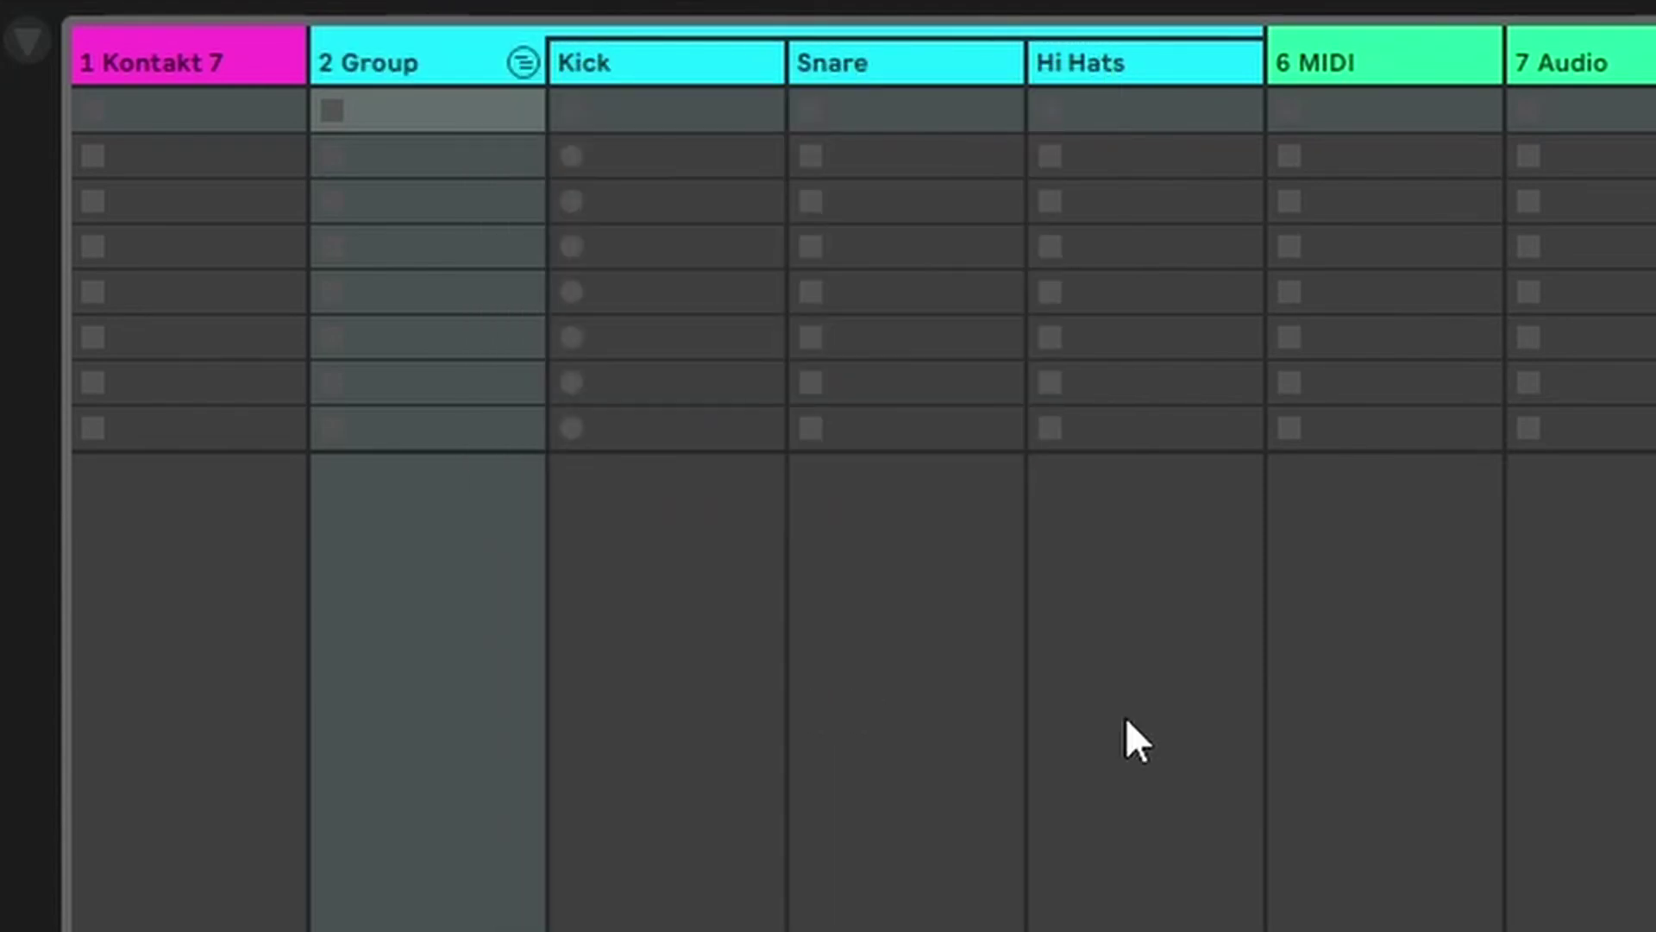
{"action": "left_click", "coordinate": [172, 177]}
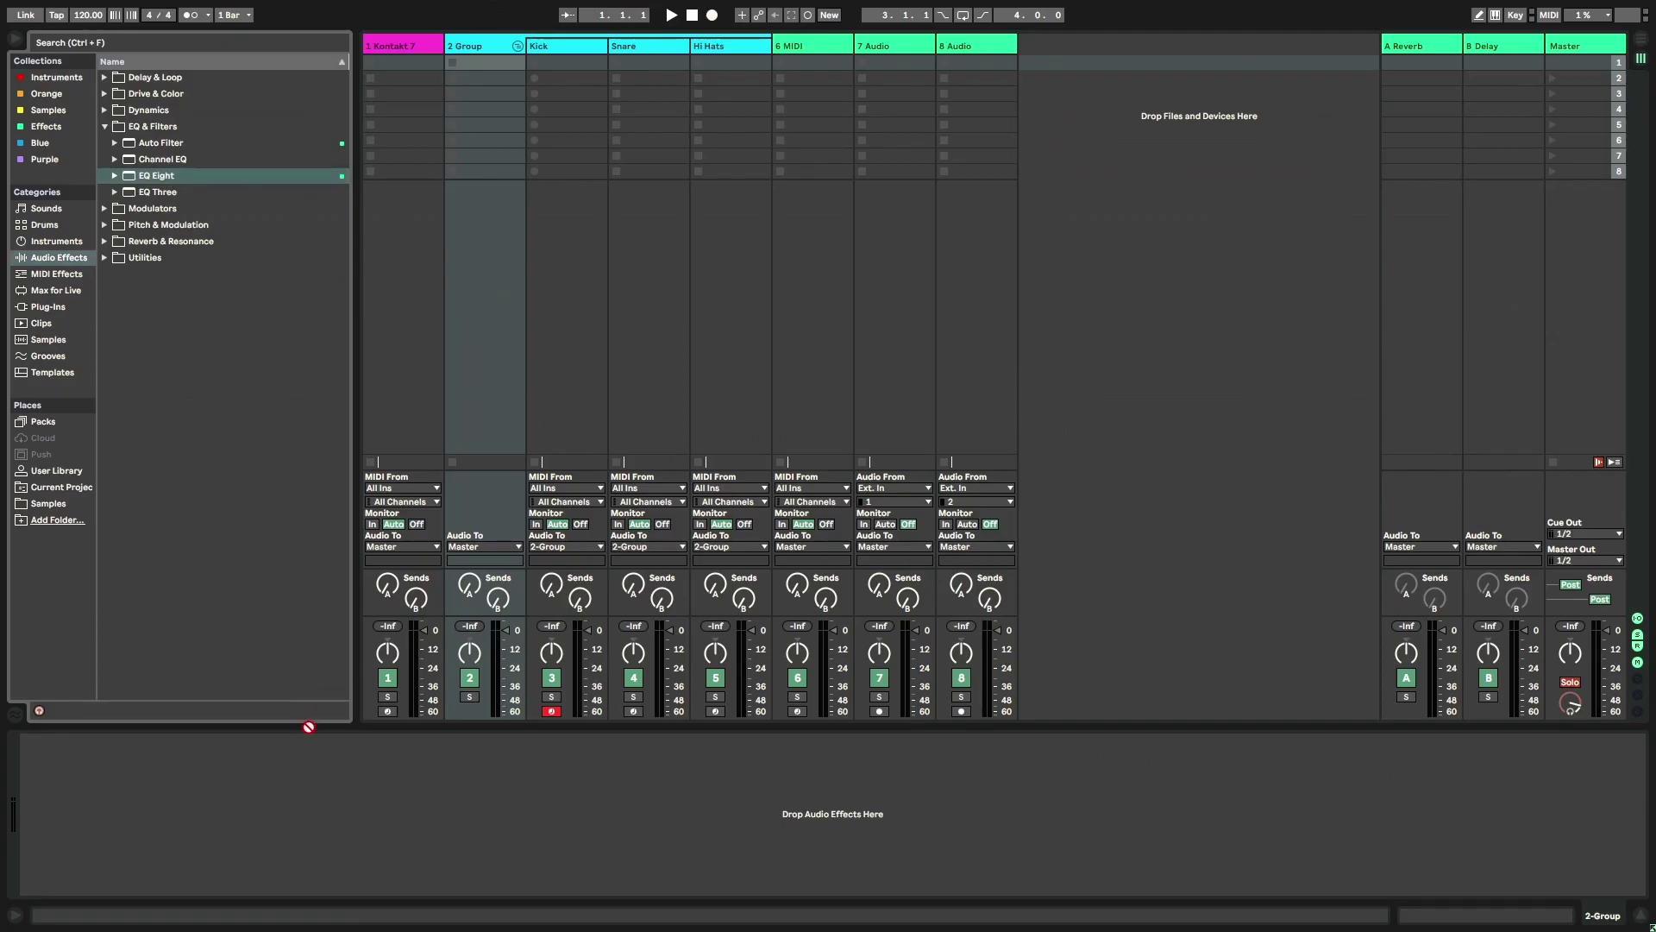
{"action": "left_click_drag", "start_coordinate": [309, 727], "coordinate": [293, 794]}
Step: Add Glue Compressor from Audio Effects > Dynamics after EQ Eight on the 2 Group track
{"action": "left_click", "coordinate": [106, 110]}
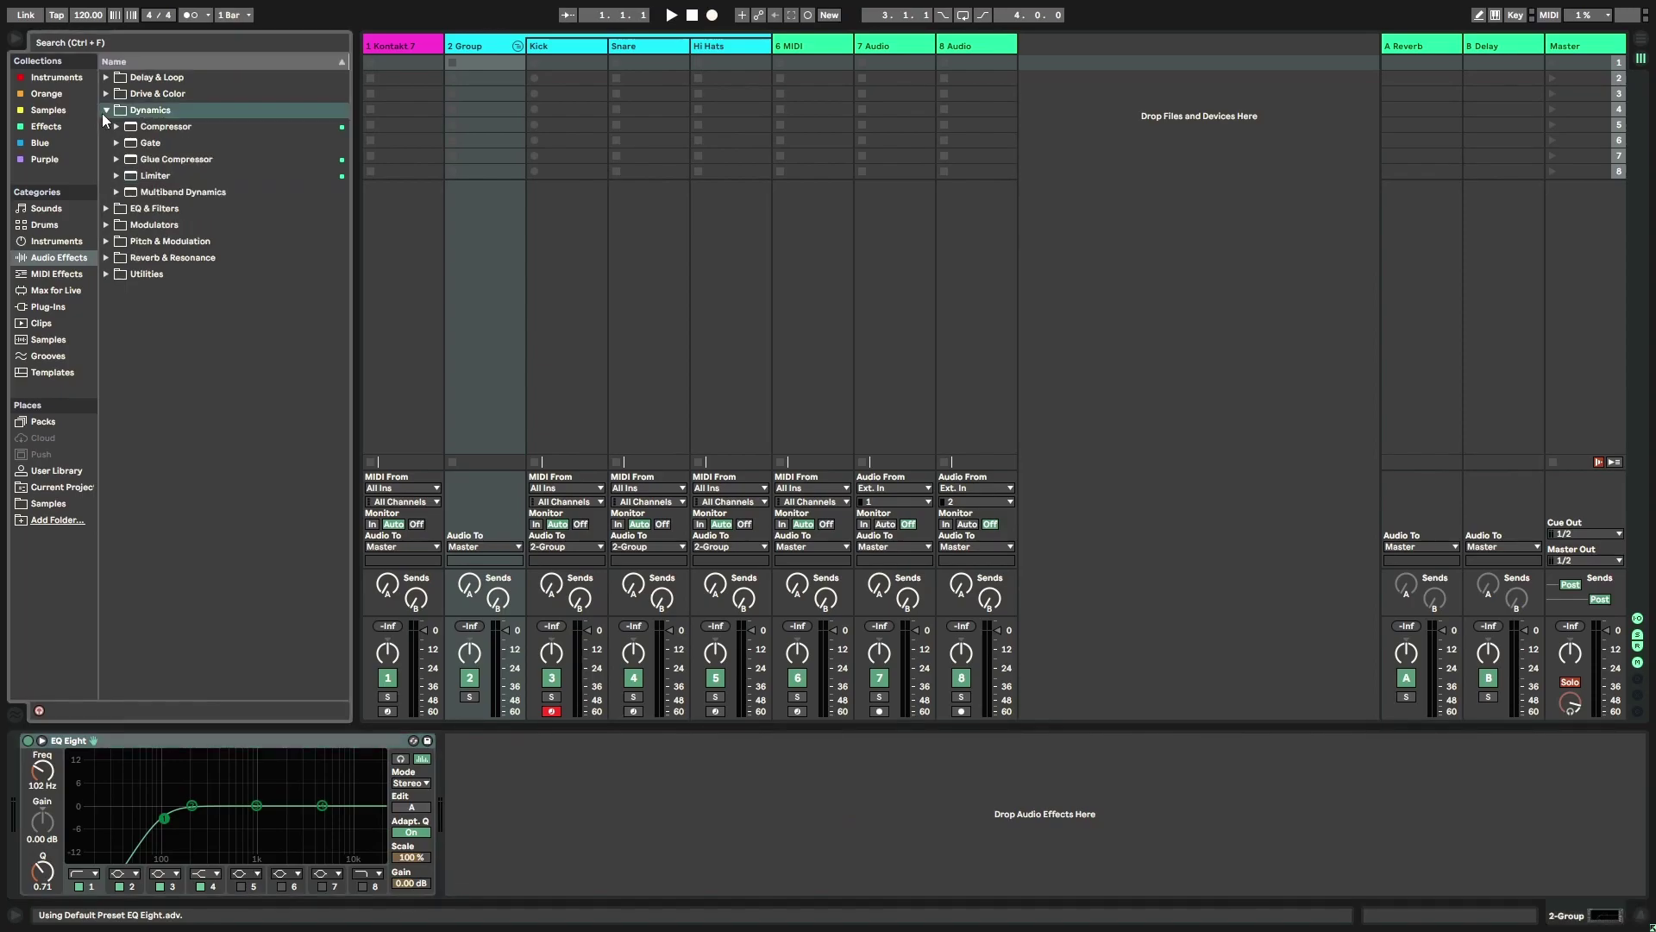
{"action": "left_click_drag", "start_coordinate": [215, 160], "coordinate": [528, 841]}
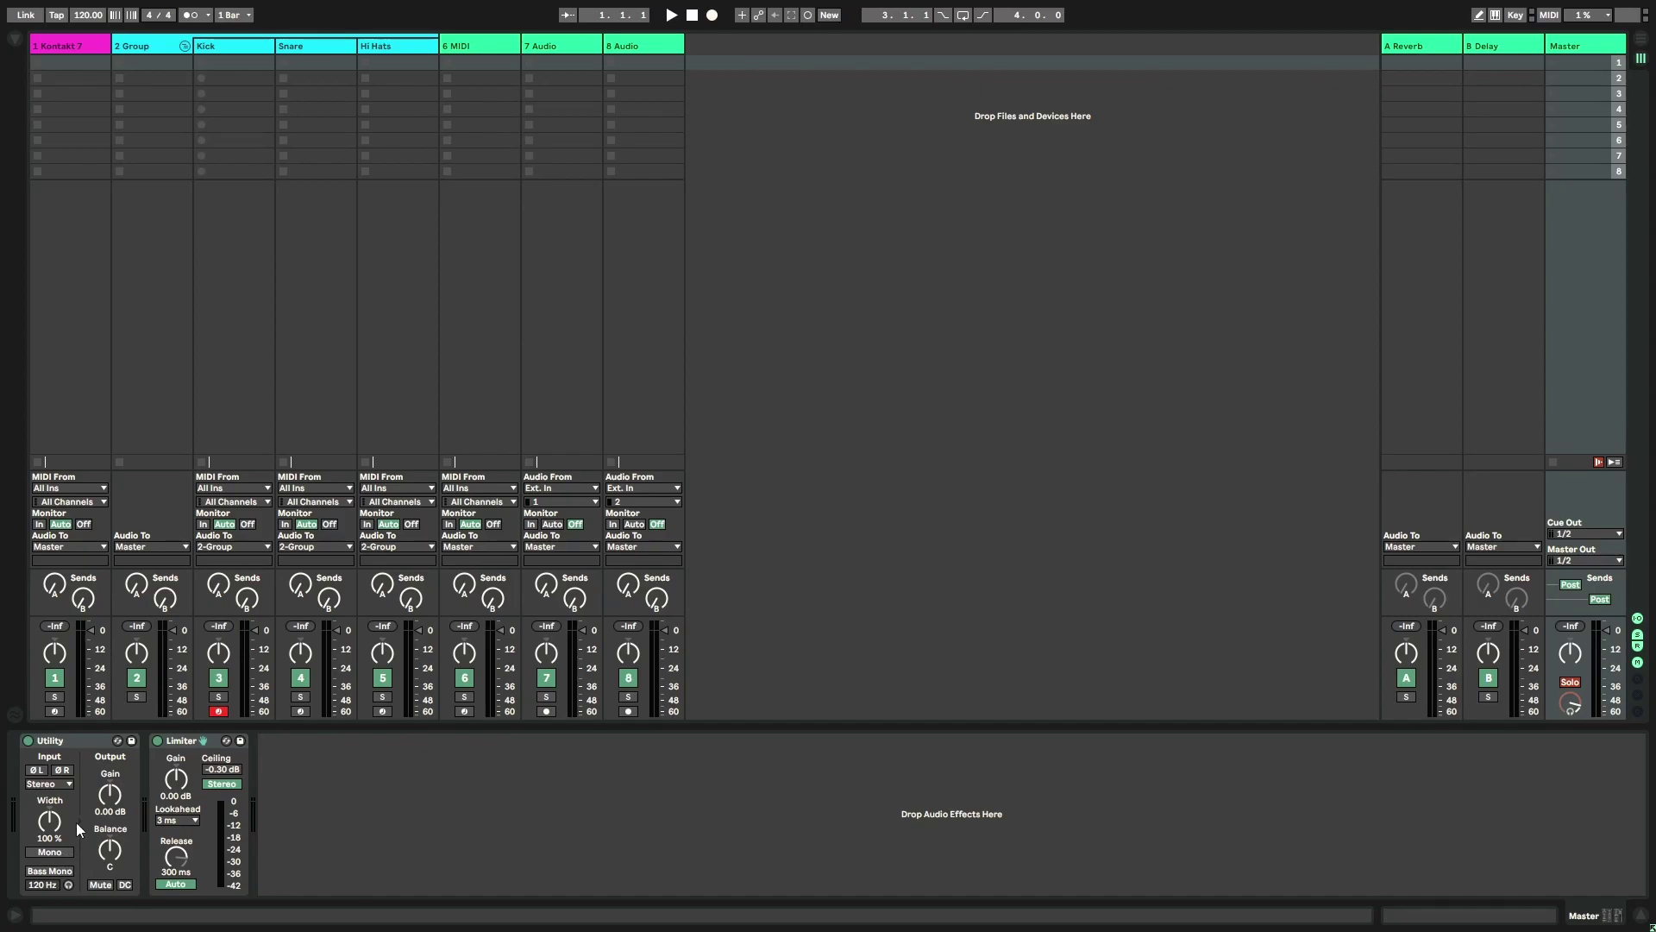
Step: Key-map the Master Utility's Mono switch to M, then test toggling mono with M
{"action": "key", "text": "ctrl+k"}
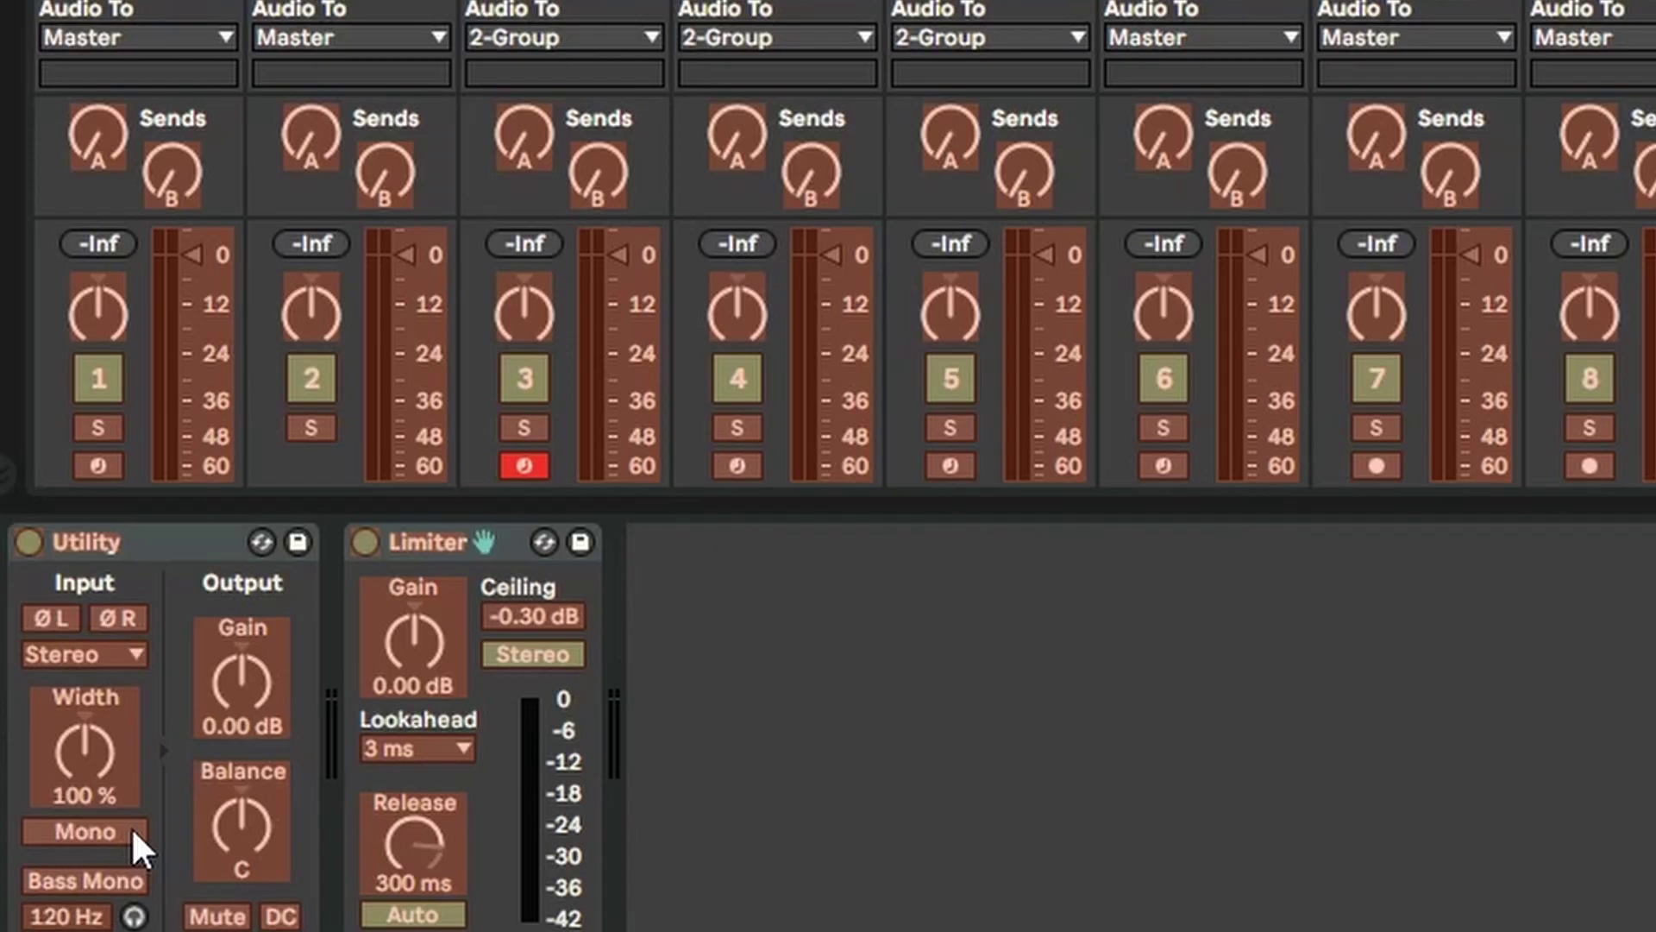
{"action": "left_click", "coordinate": [131, 827]}
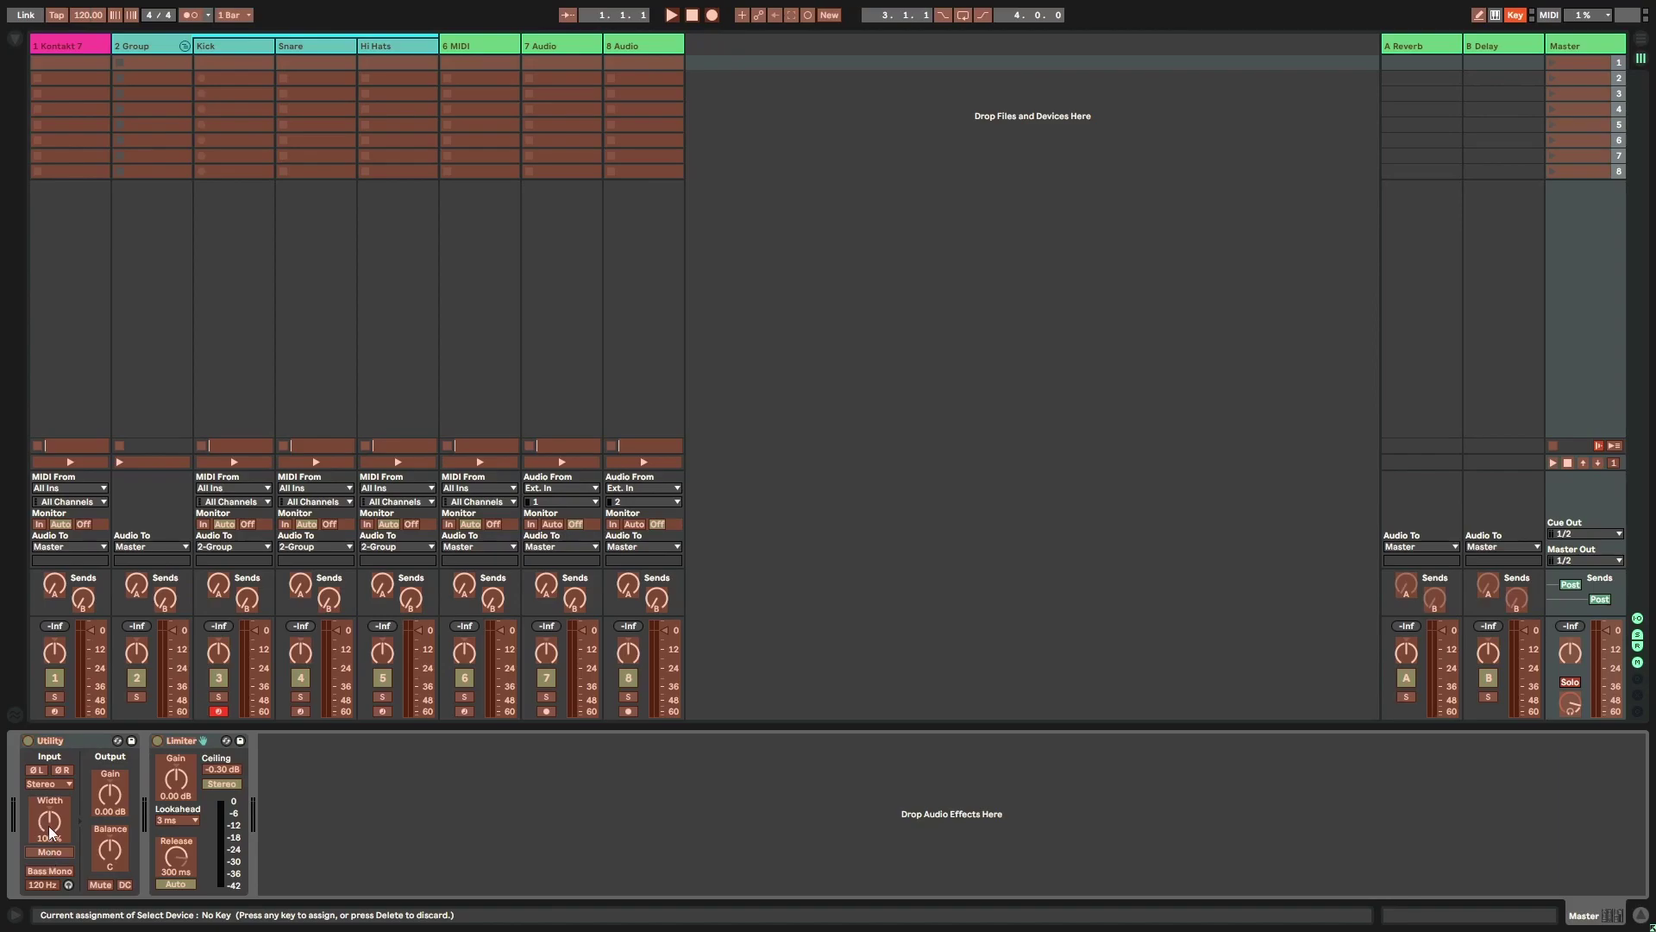
{"action": "key", "text": "ctrl+k"}
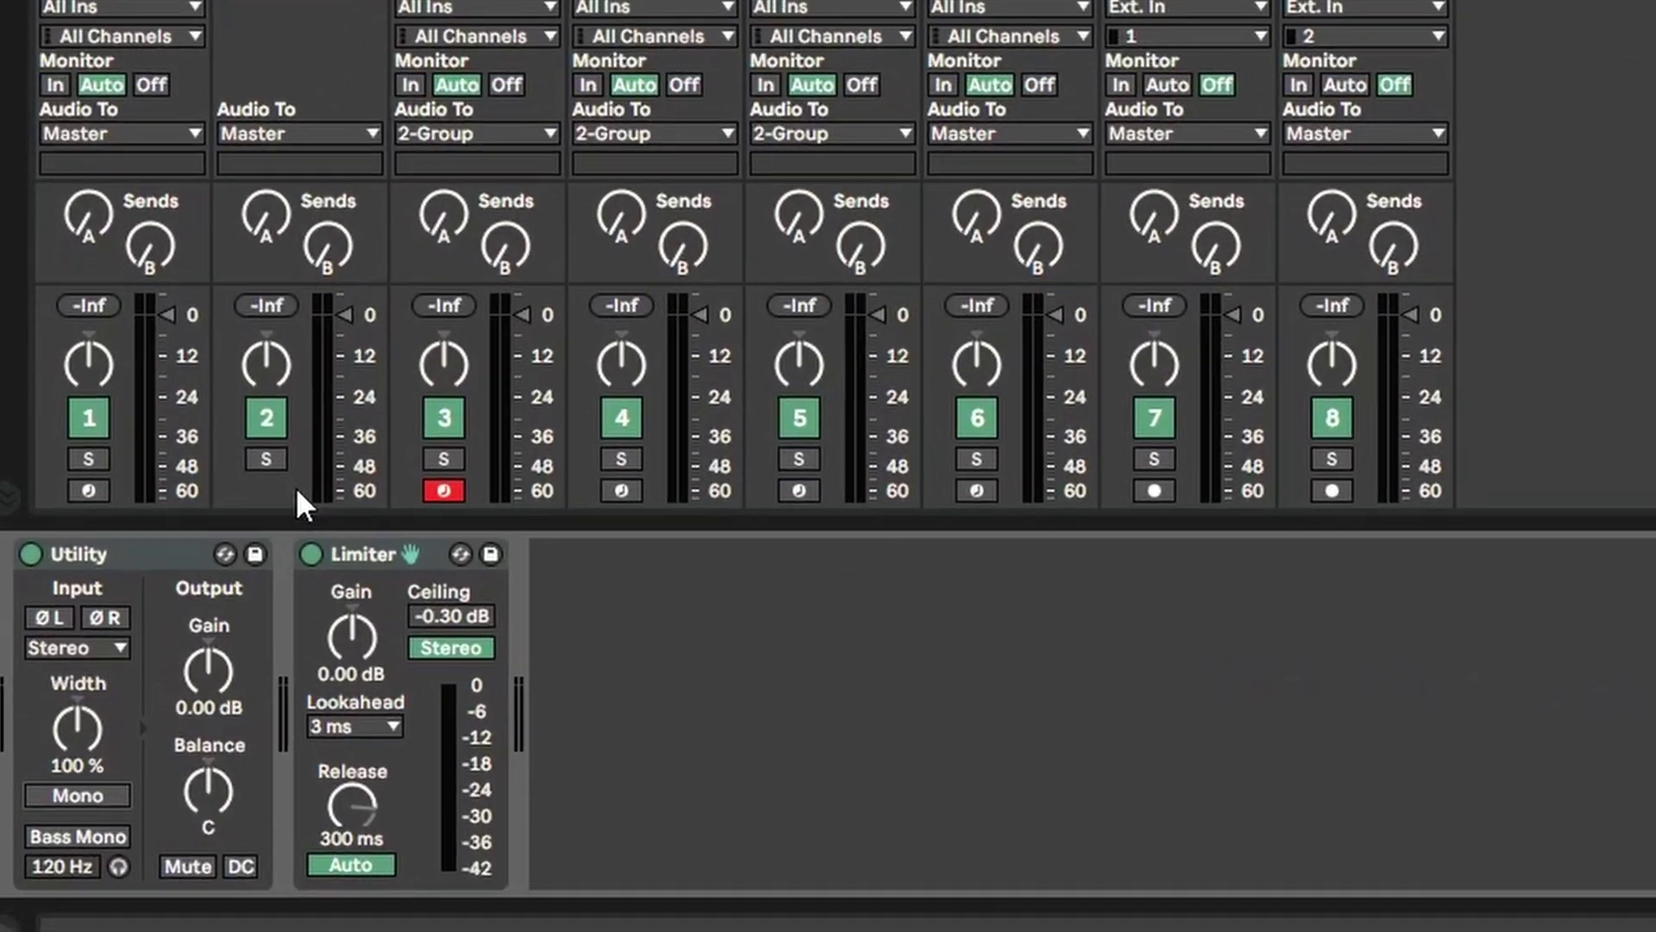
{"action": "key", "text": "m"}
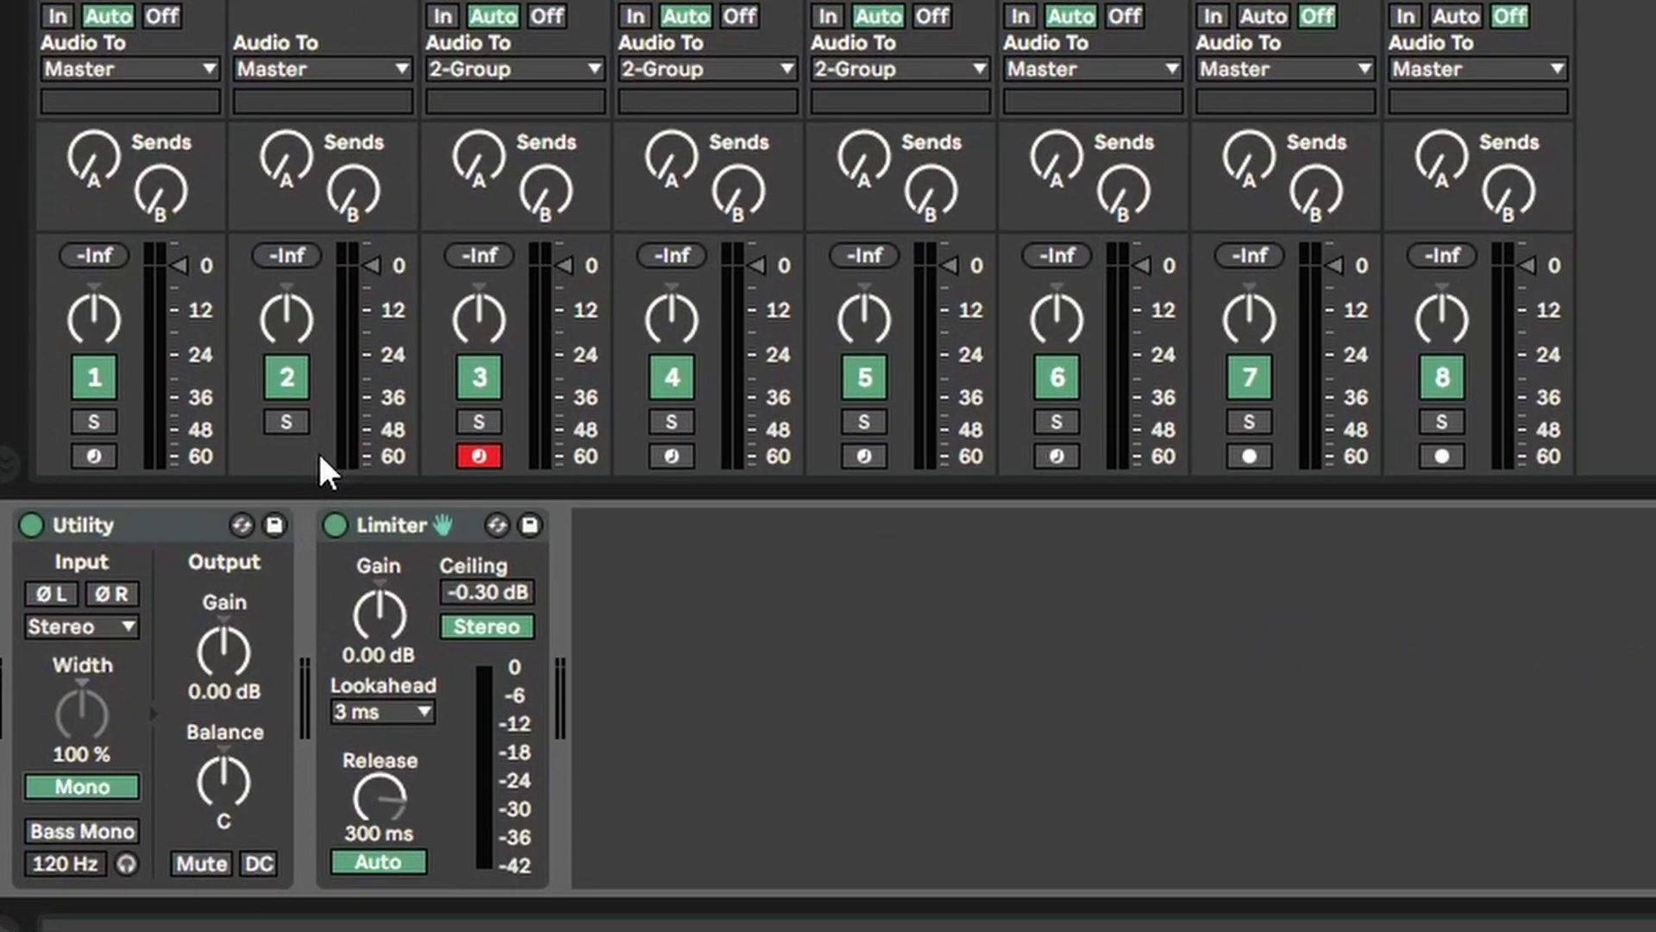
{"action": "key", "text": "m"}
{"action": "key", "text": "m"}
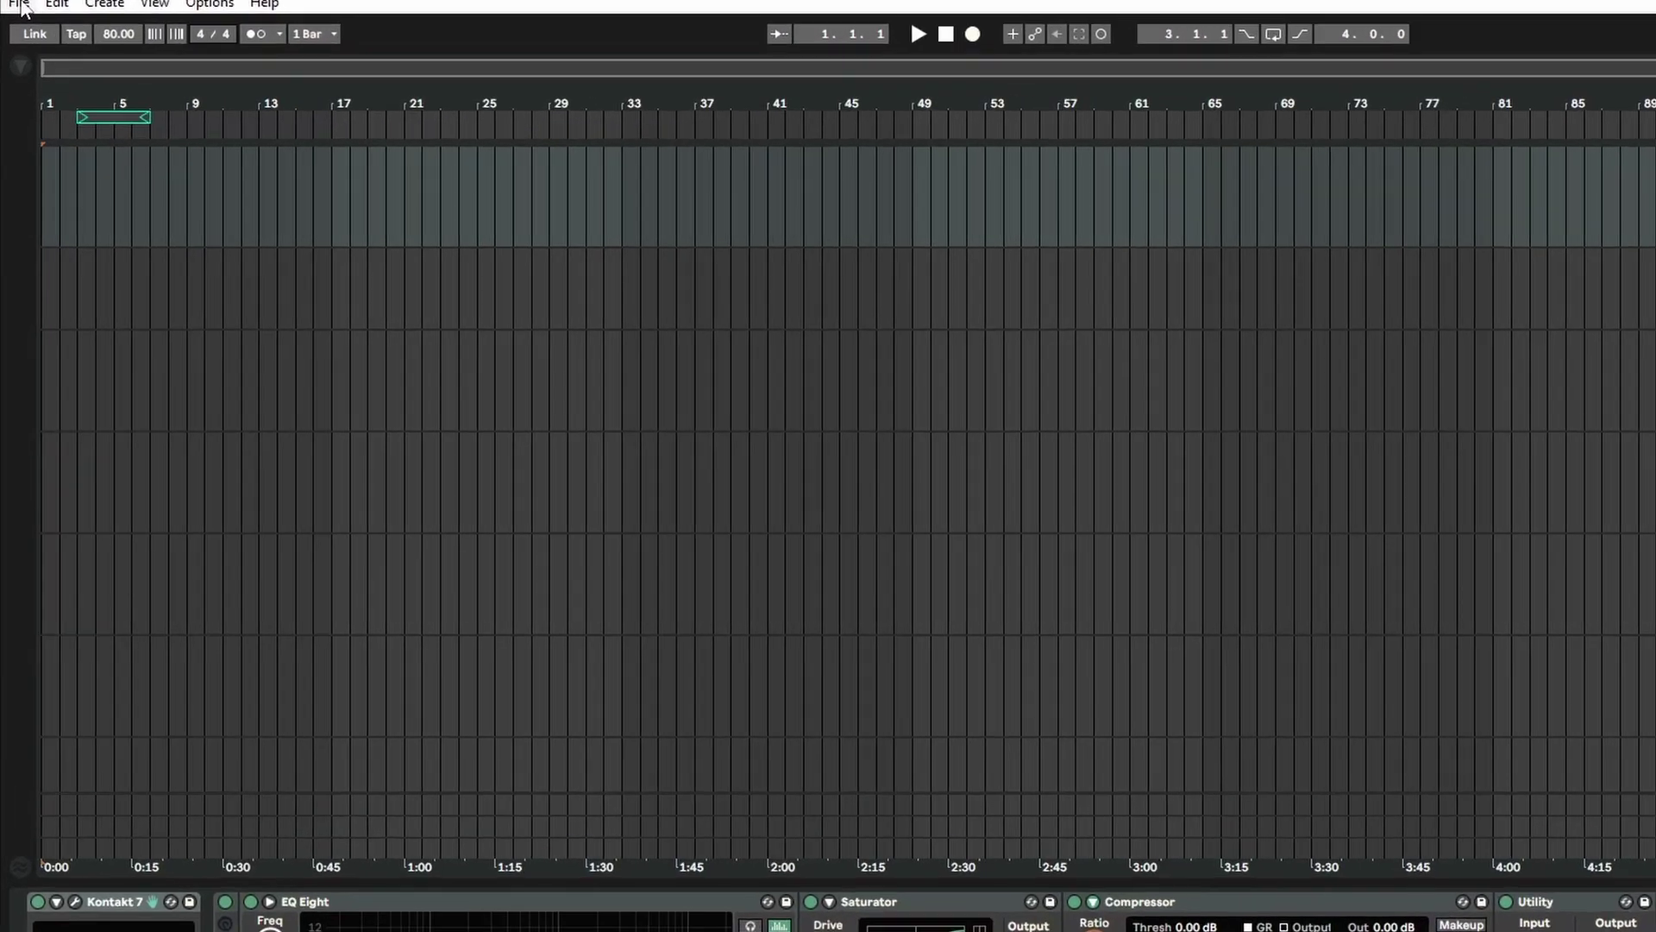
Step: Show the File menu's save options, including Save Live Set As Default Set
{"action": "left_click", "coordinate": [44, 26]}
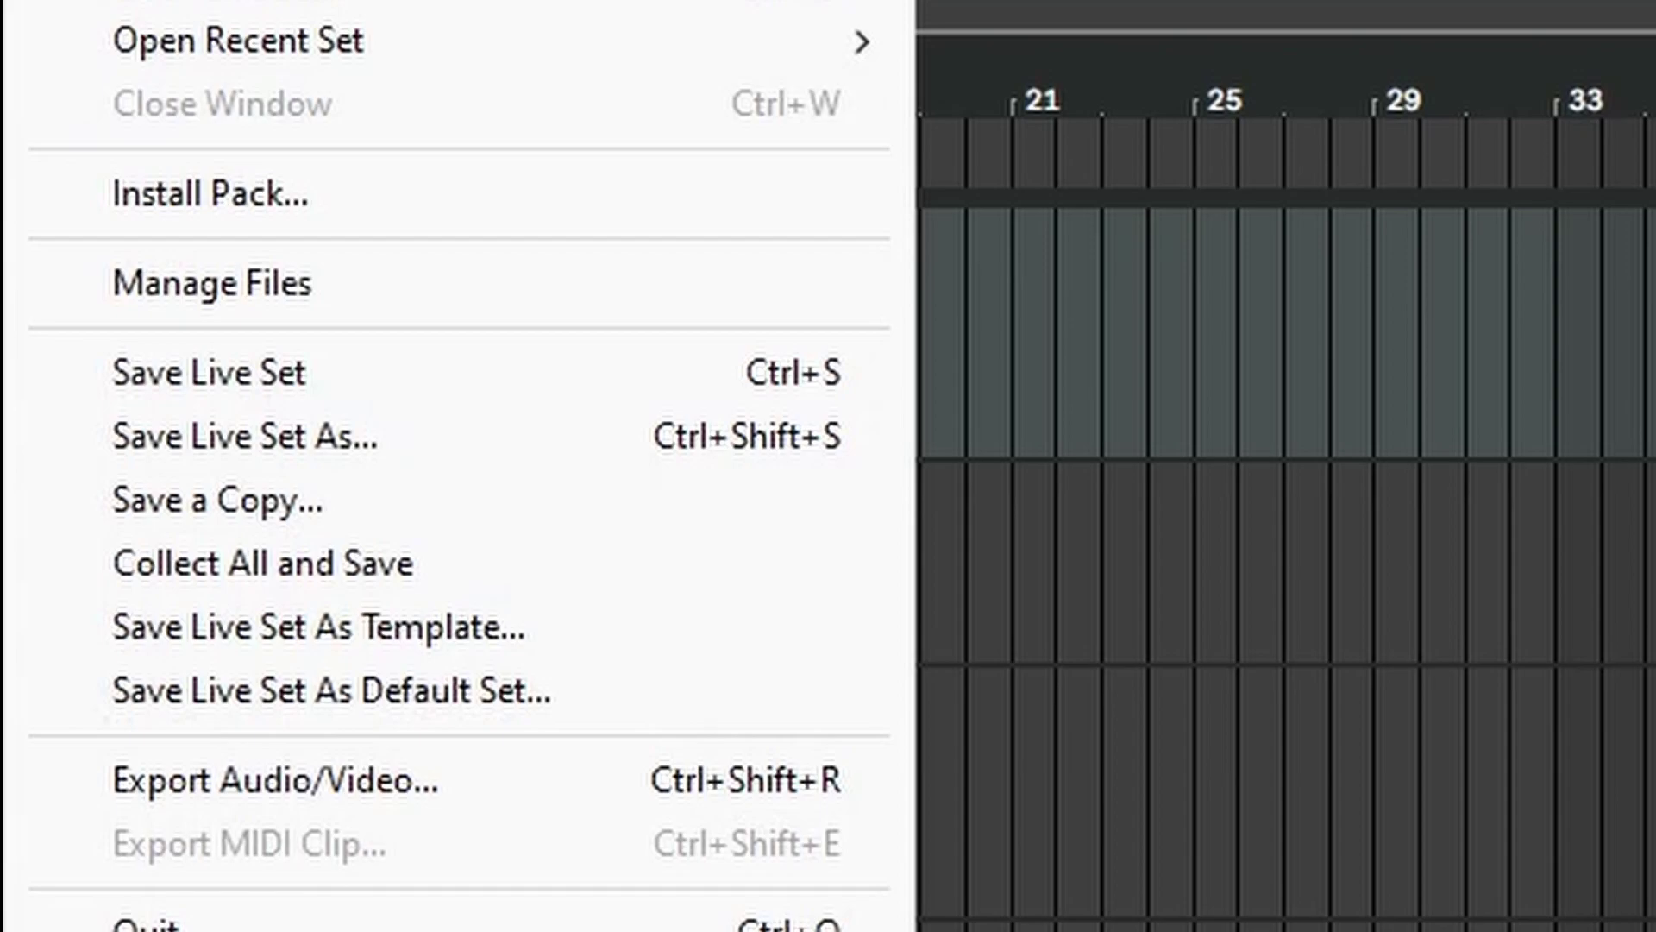